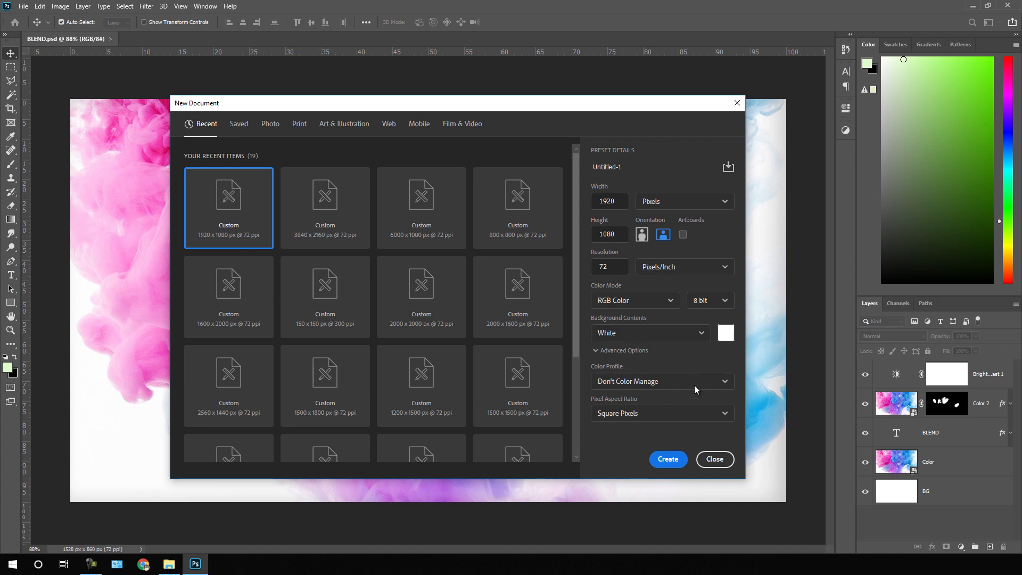
Create a 1920 x 1080 px, 72 ppi RGB document with a white background and place the paint-5314505_1920 image in it.
{"action": "left_click", "coordinate": [669, 464]}
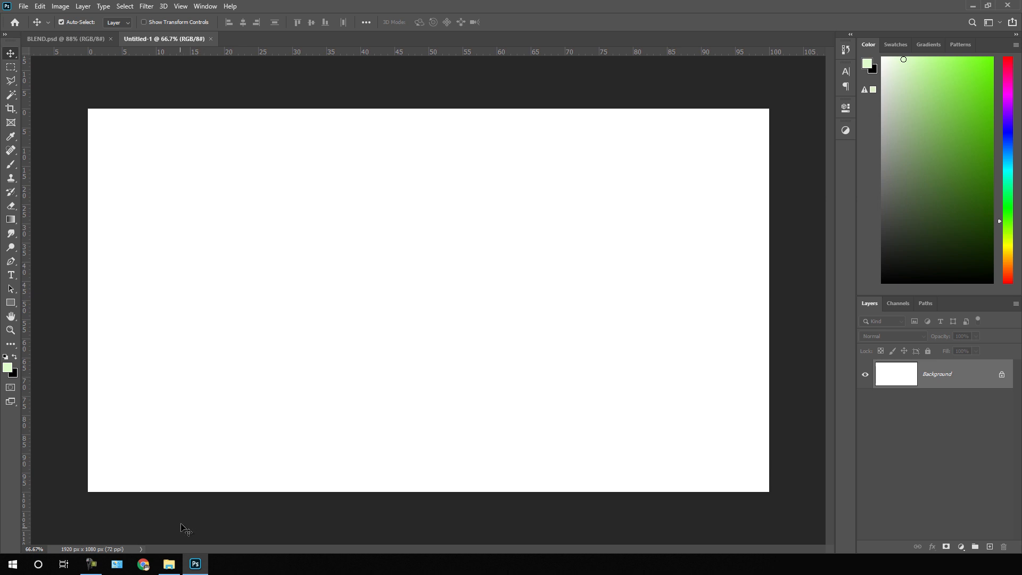
{"action": "left_click", "coordinate": [169, 564]}
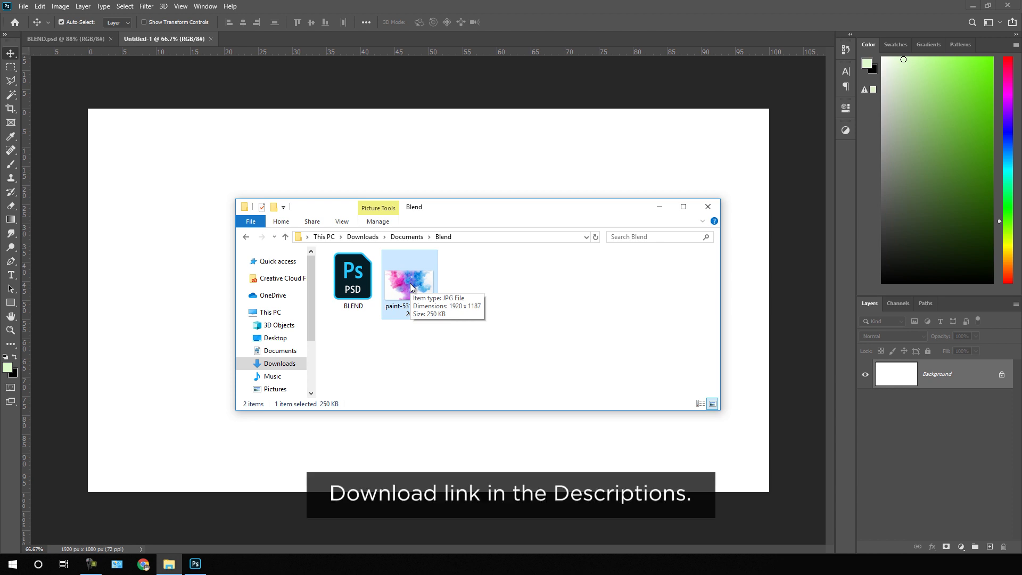
{"action": "mouse_move", "coordinate": [411, 288]}
{"action": "left_mouse_down"}
{"action": "mouse_move", "coordinate": [413, 297]}
{"action": "mouse_move", "coordinate": [509, 269]}
{"action": "mouse_move", "coordinate": [452, 168]}
{"action": "left_mouse_up"}
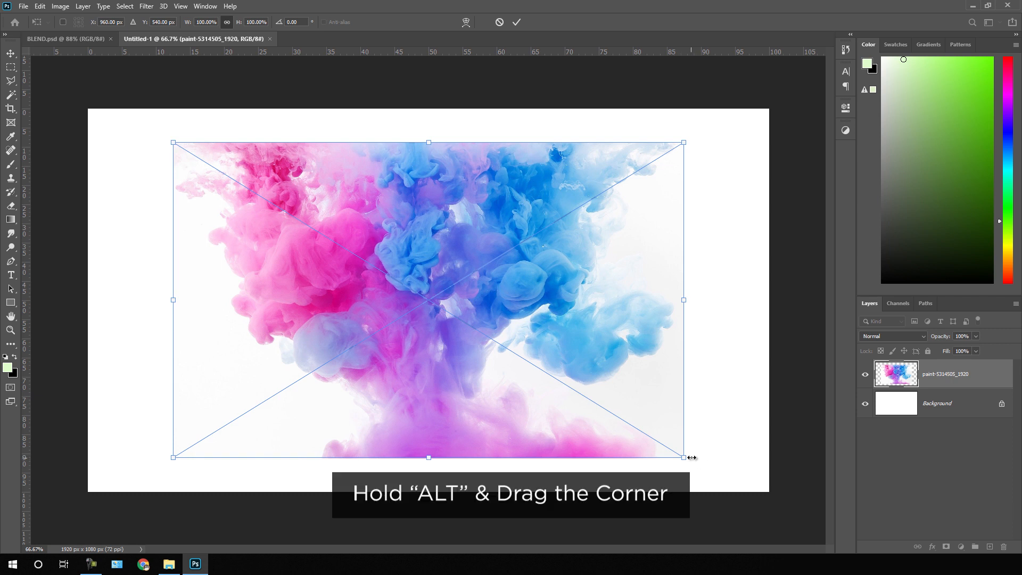
Scale the placed paint image about its center to 134.24% and shift it down to Y 590 px so it fills the canvas.
{"action": "left_click_drag", "start_coordinate": [685, 458], "coordinate": [771, 515]}
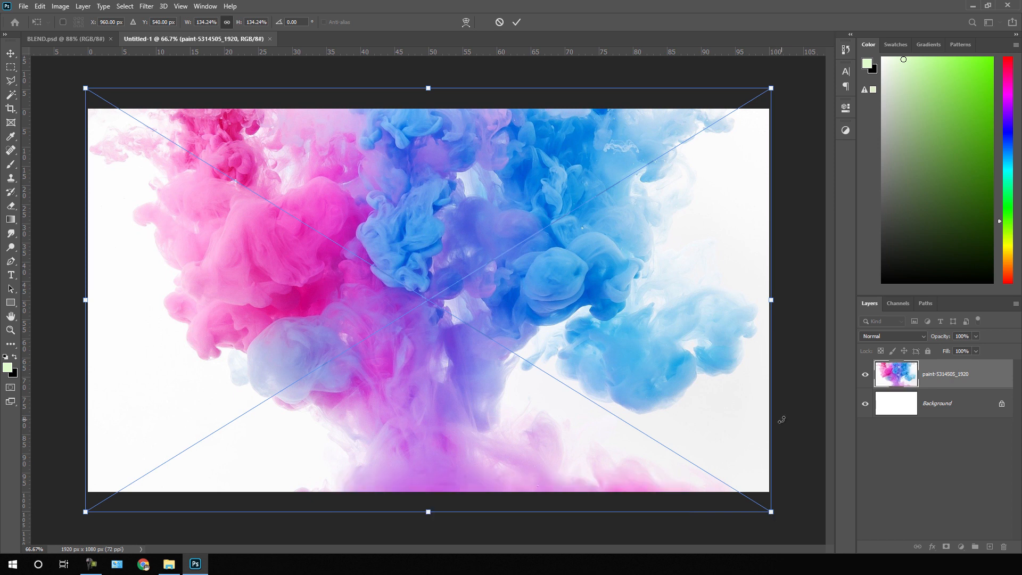
{"action": "key", "text": "shift+Down"}
{"action": "key", "text": "shift+Down"}
{"action": "key", "text": "shift+Down"}
{"action": "key", "text": "shift+Down"}
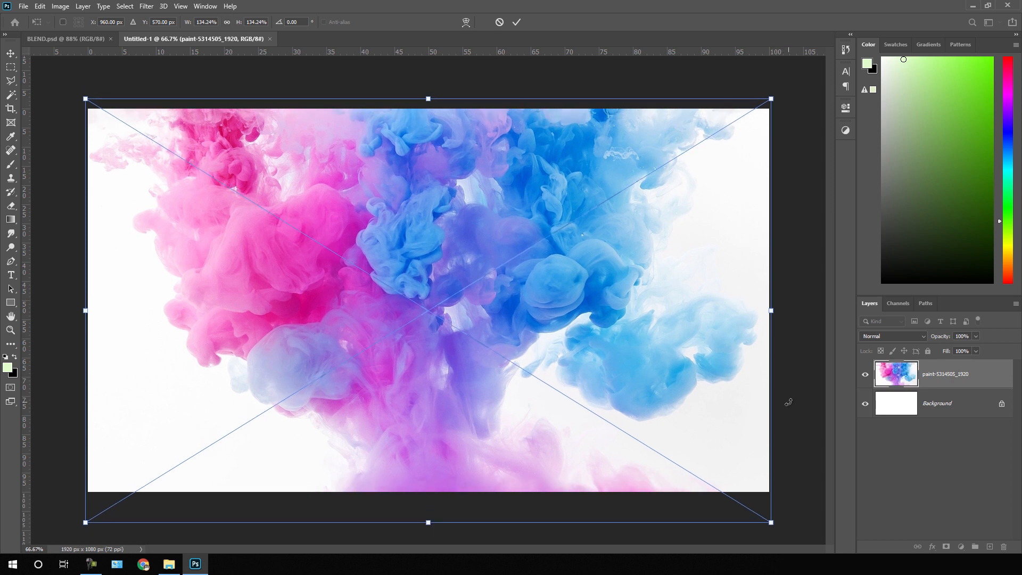
{"action": "key", "text": "shift+Down"}
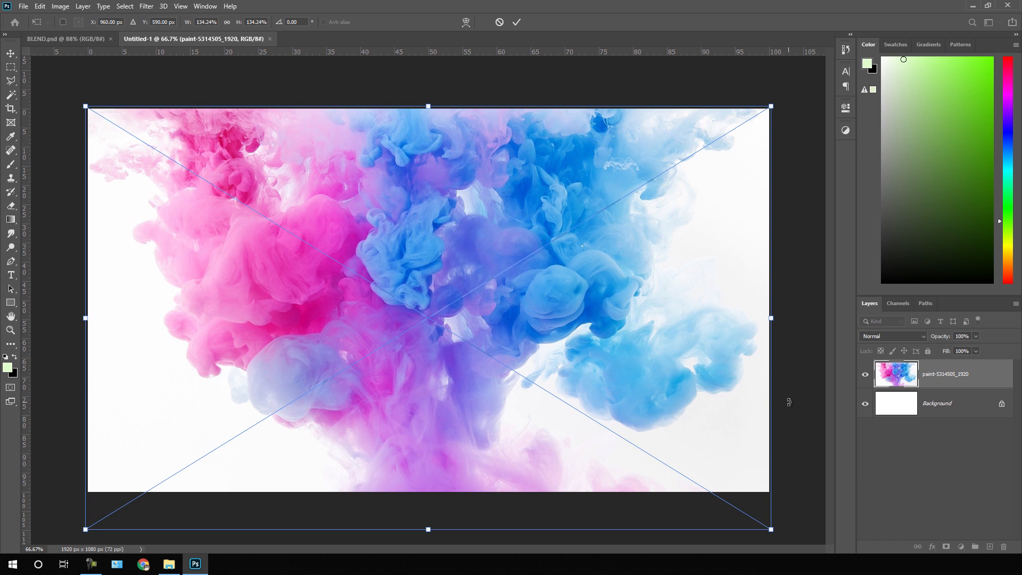
{"action": "key", "text": "Return"}
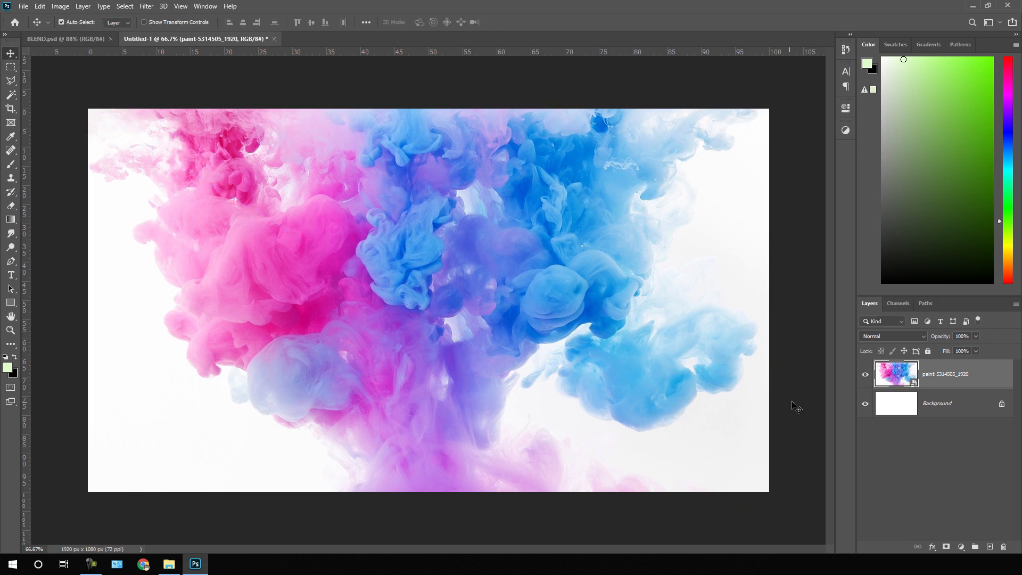
Rename the placed paint image's layer to Color.
{"action": "double_click", "coordinate": [942, 376]}
{"action": "type", "text": "Color"}
{"action": "key", "text": "Return"}
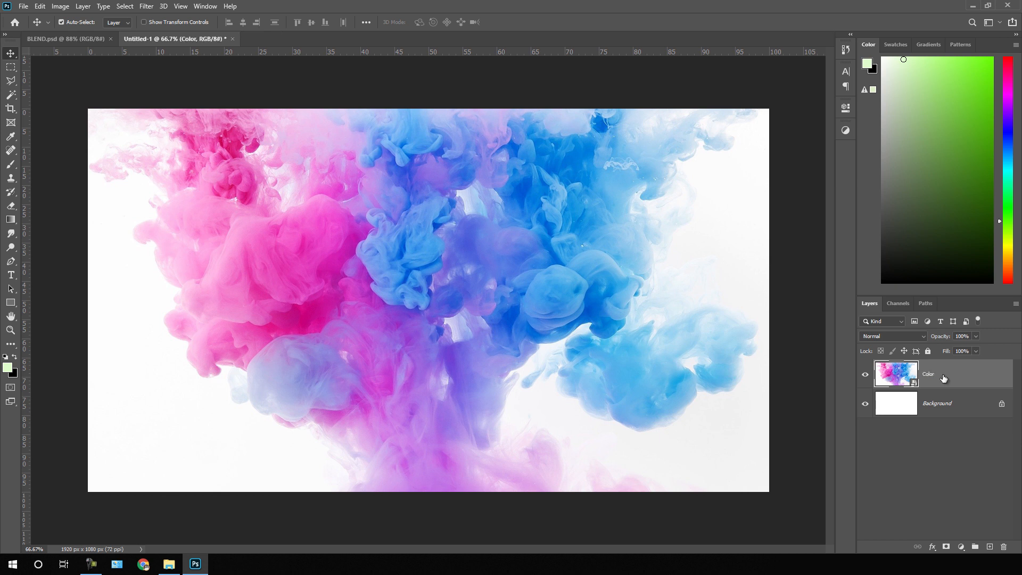
Set up the Type tool's character formatting with Gotham Black Regular, 300 pt, automatic leading and tracking 0.
{"action": "left_click", "coordinate": [13, 276]}
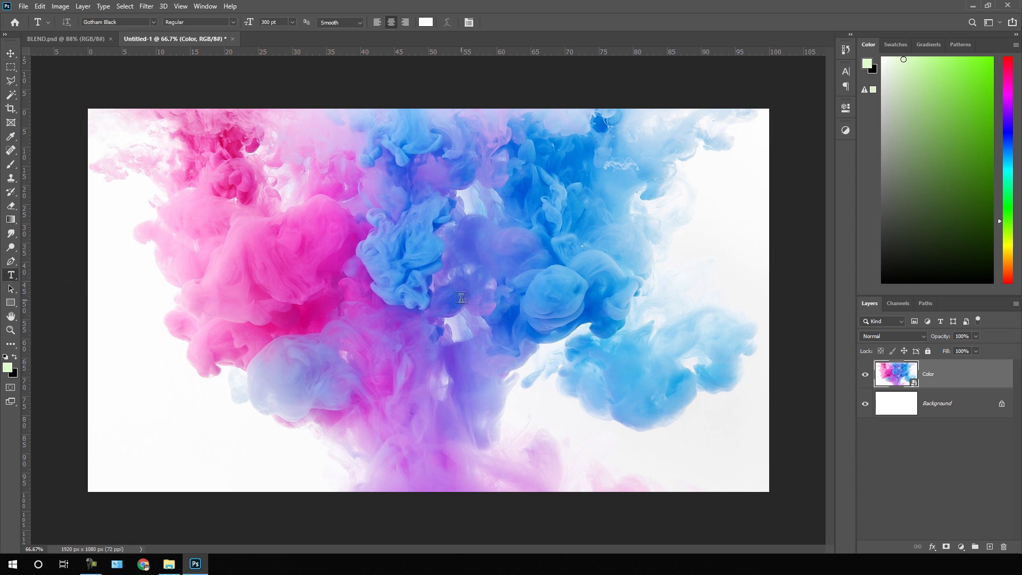
{"action": "left_click", "coordinate": [205, 7]}
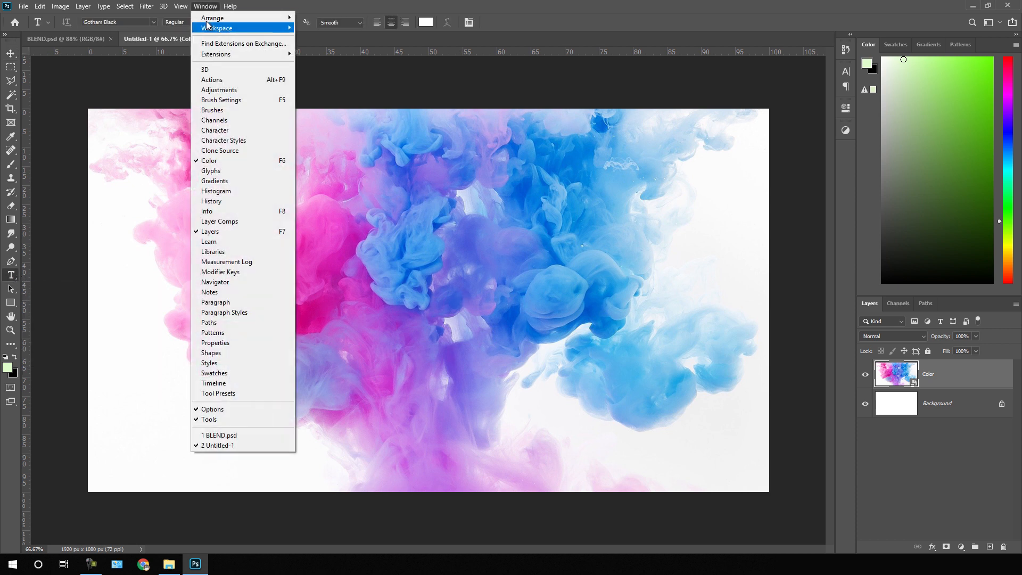
{"action": "left_click", "coordinate": [228, 130]}
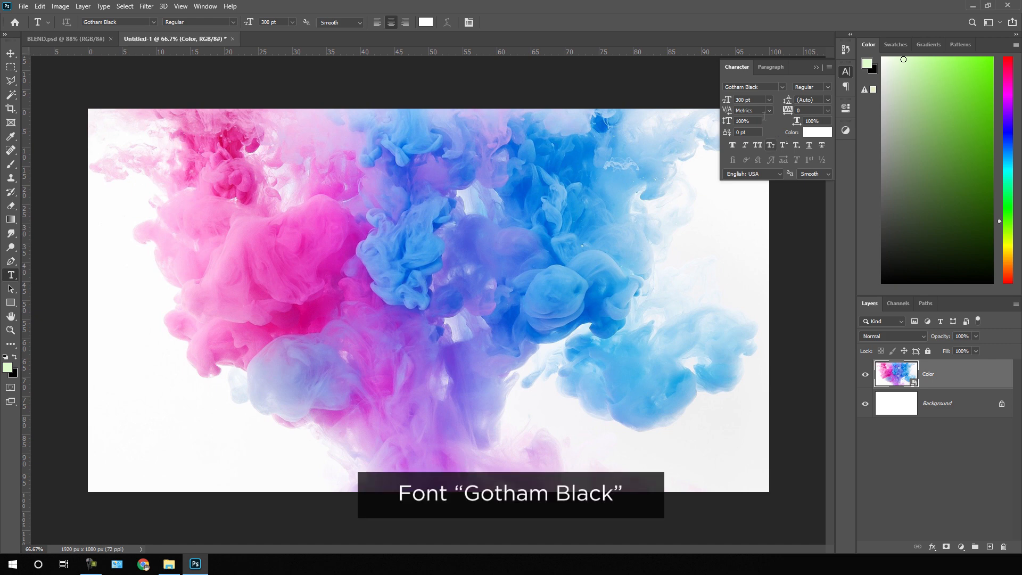
{"action": "left_click", "coordinate": [783, 87]}
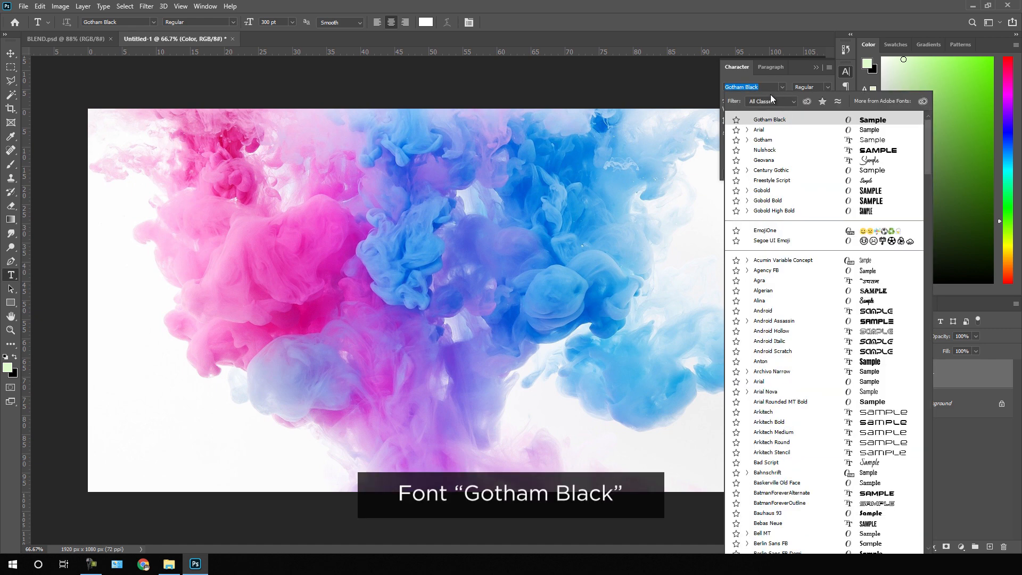
{"action": "left_click", "coordinate": [772, 79]}
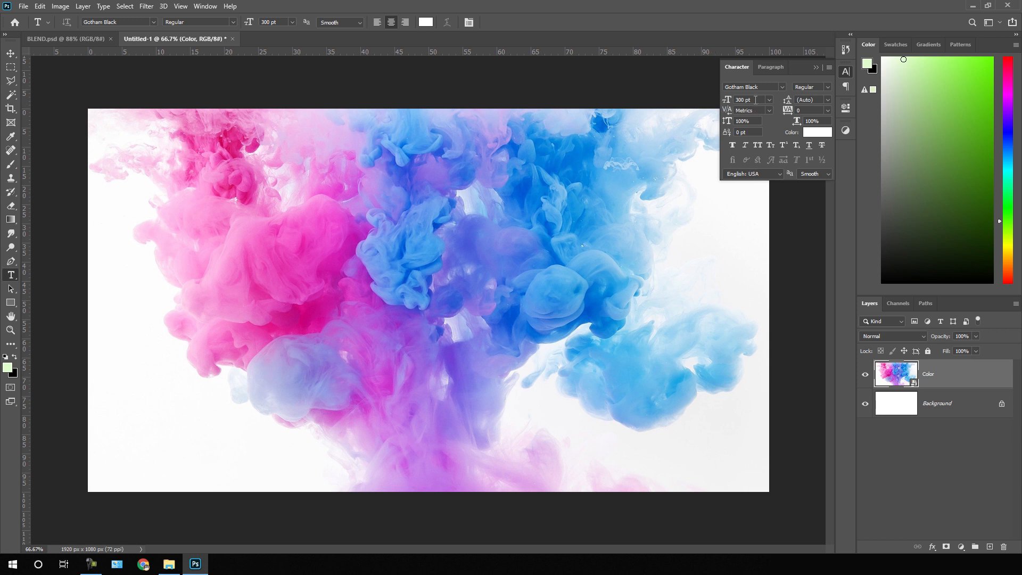
{"action": "left_click", "coordinate": [828, 100]}
{"action": "left_click", "coordinate": [818, 111]}
{"action": "left_click", "coordinate": [829, 110]}
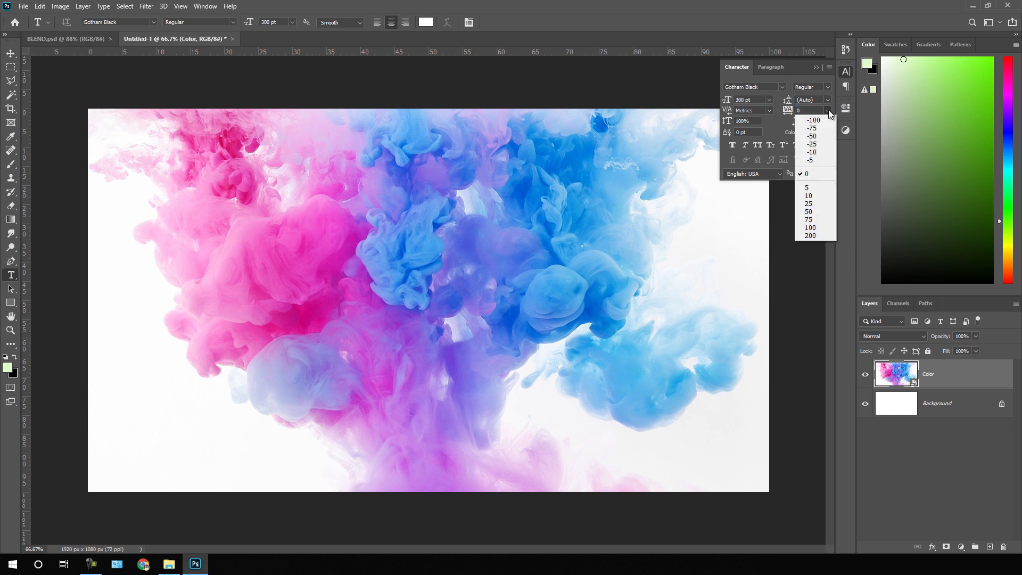
{"action": "left_click", "coordinate": [814, 174]}
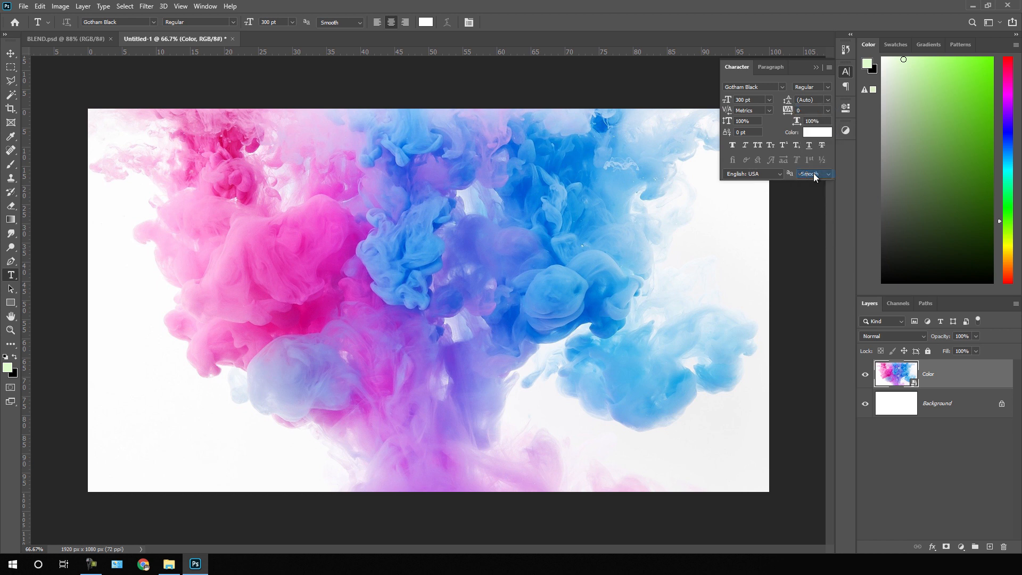
{"action": "left_click", "coordinate": [843, 73]}
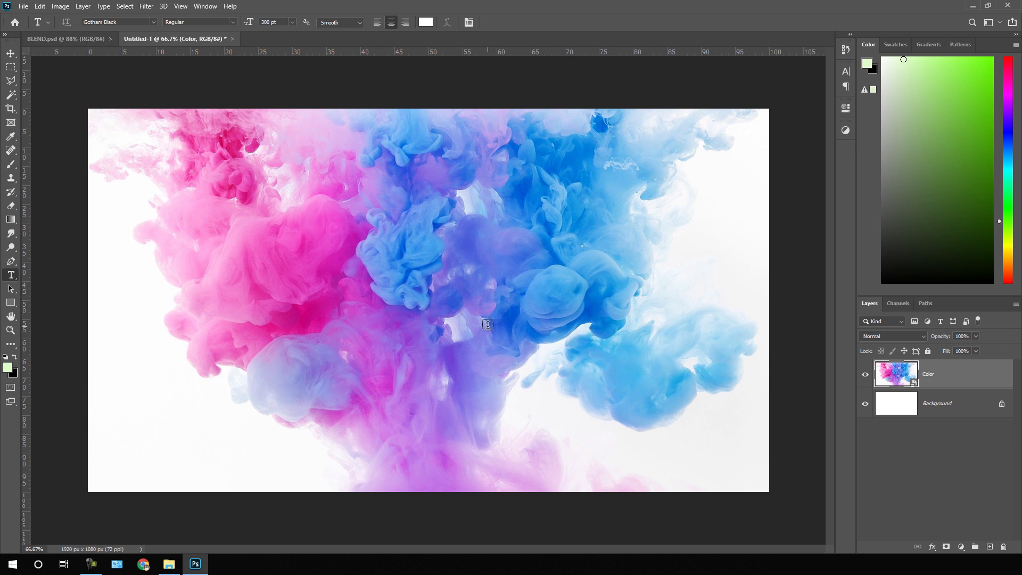
Add the white text BLEND near the middle of the canvas.
{"action": "left_click", "coordinate": [432, 309]}
{"action": "type", "text": "BLEND"}
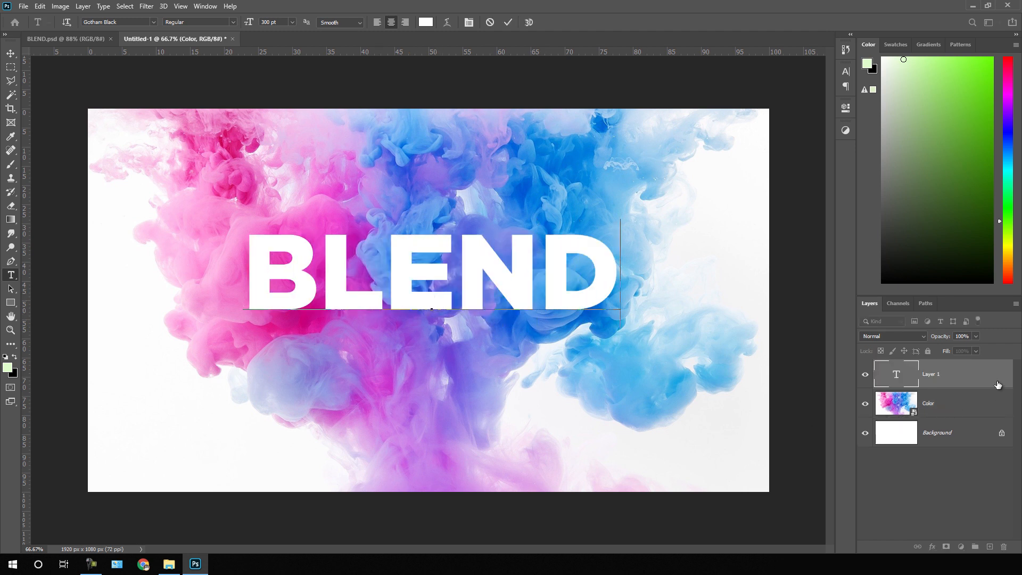
{"action": "left_click", "coordinate": [967, 382]}
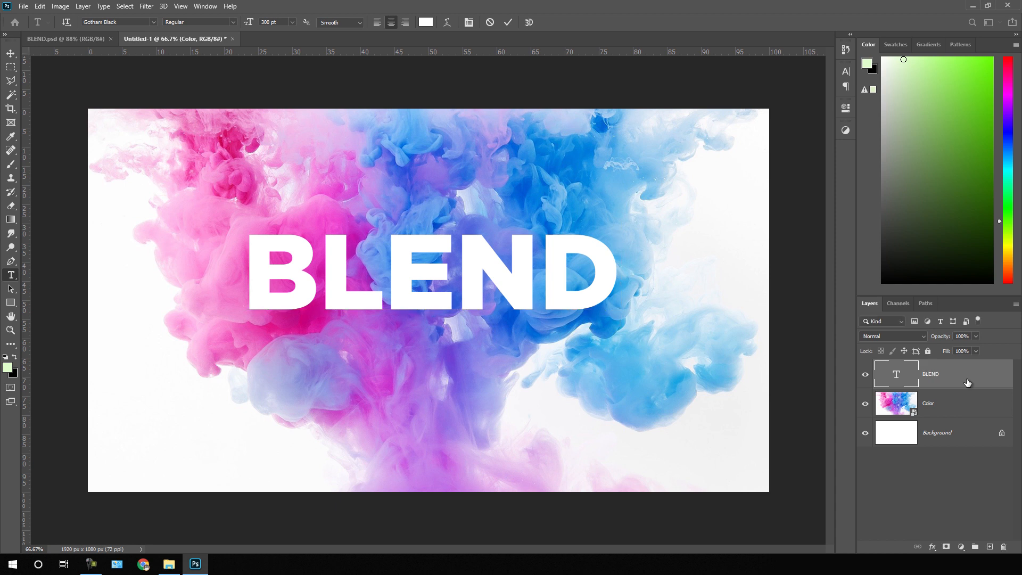
Center the BLEND text horizontally and vertically on the Background layer, and deselect the layers.
{"action": "left_click", "coordinate": [950, 436]}
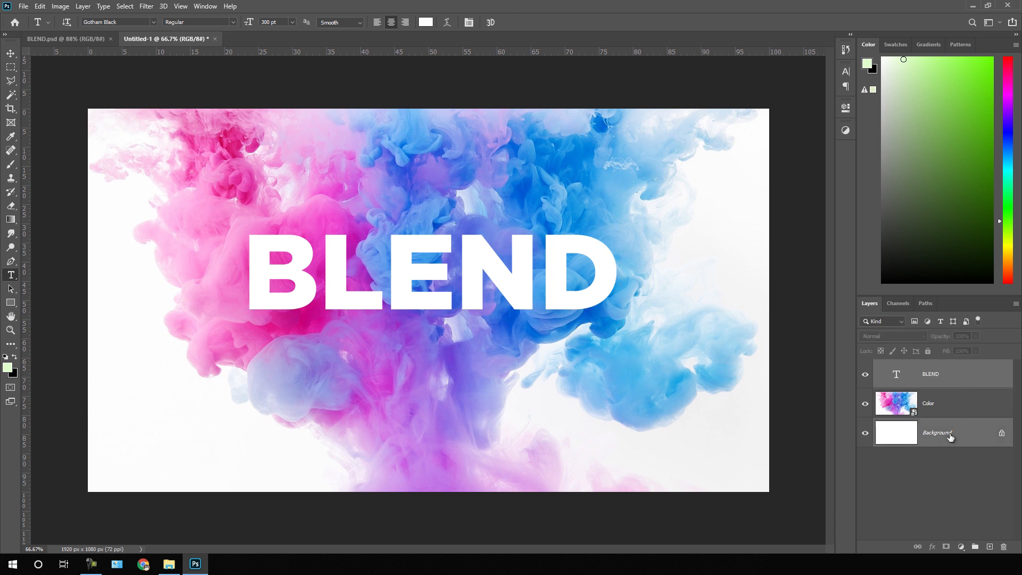
{"action": "left_click", "coordinate": [11, 55]}
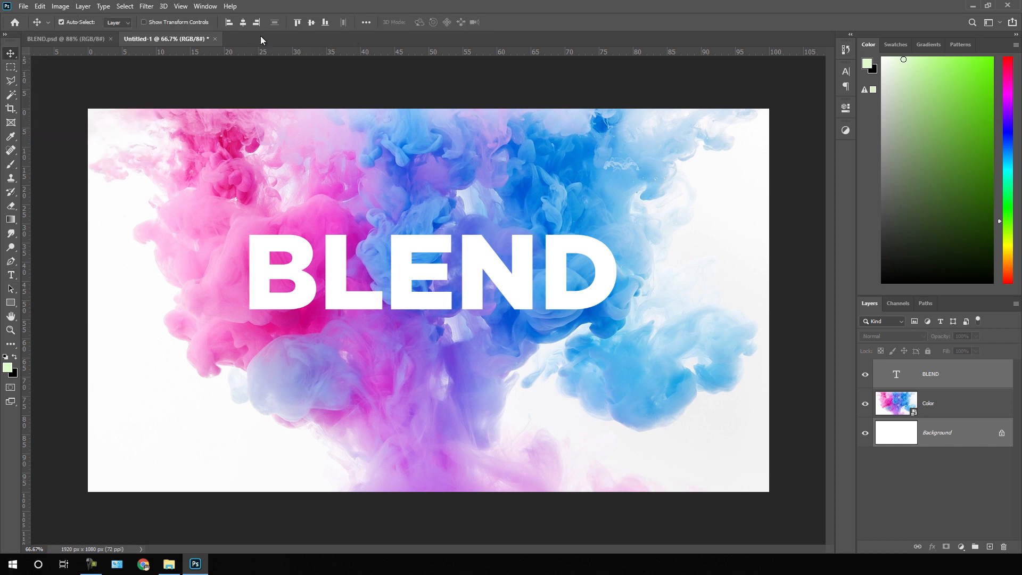
{"action": "left_click", "coordinate": [243, 24]}
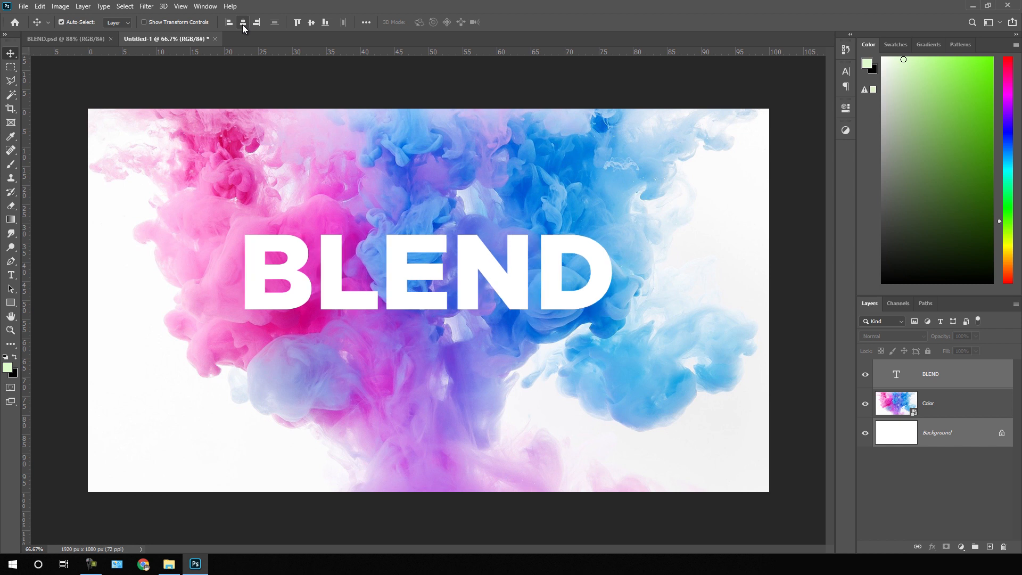
{"action": "left_click", "coordinate": [312, 27]}
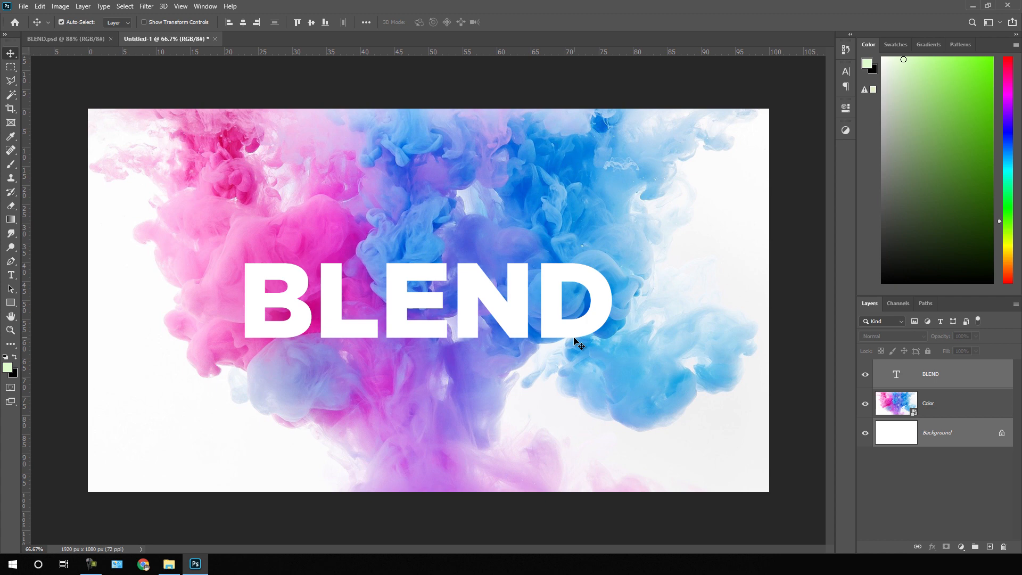
{"action": "left_click", "coordinate": [951, 504]}
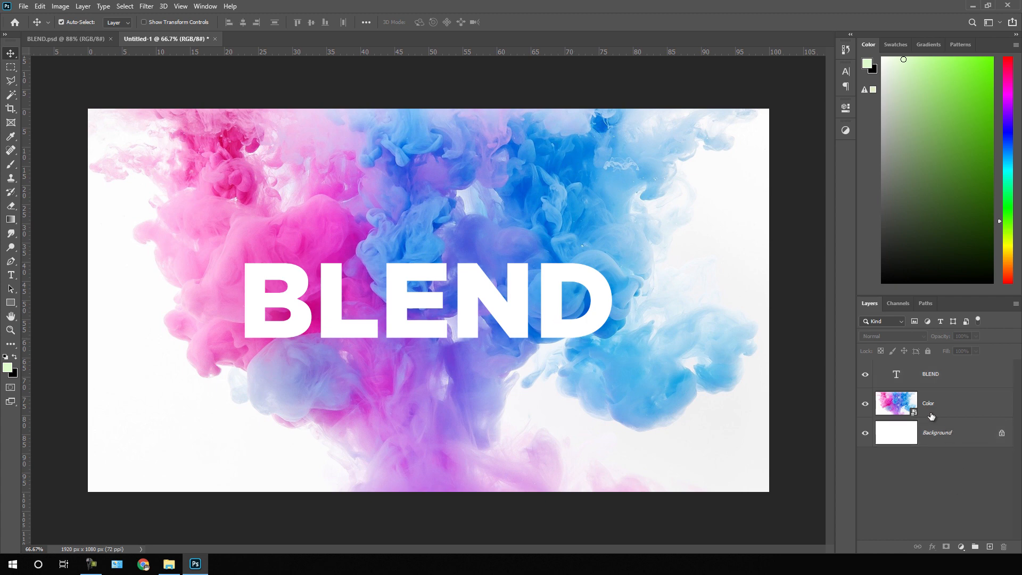
Duplicate the Color layer as Overlay and move the duplicate above the BLEND text layer.
{"action": "left_click", "coordinate": [952, 409]}
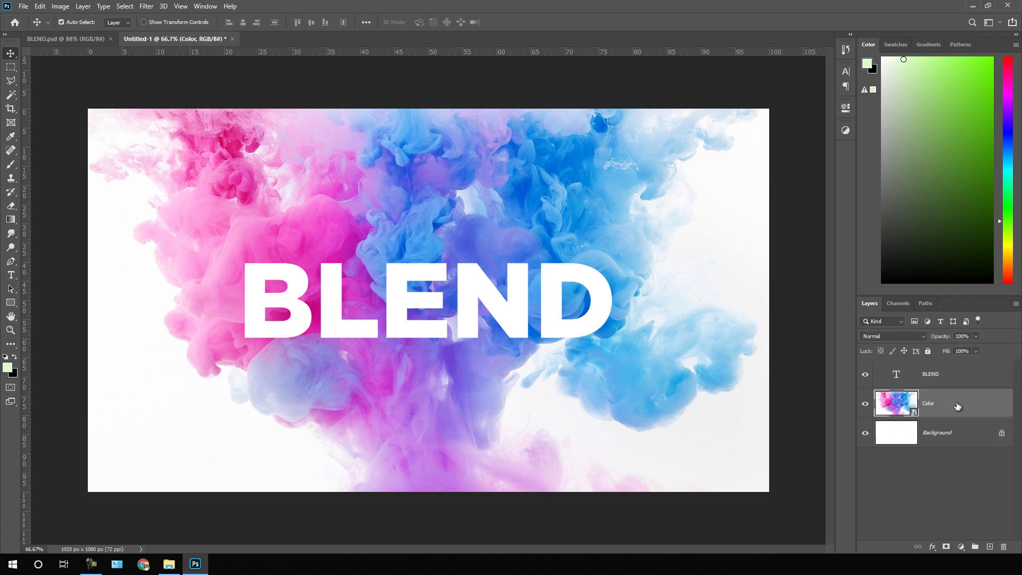
{"action": "right_click", "coordinate": [956, 406]}
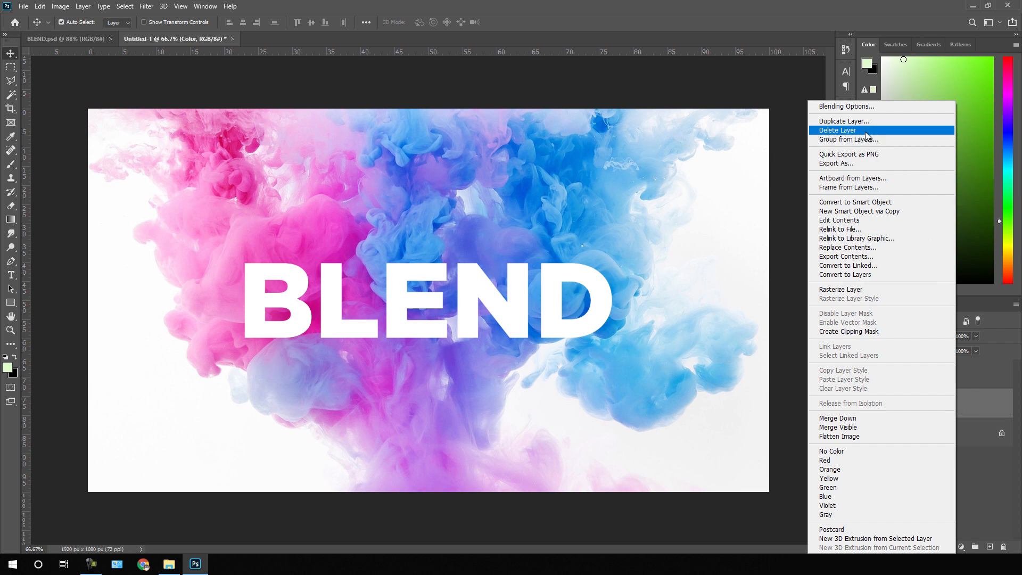
{"action": "left_click", "coordinate": [861, 123]}
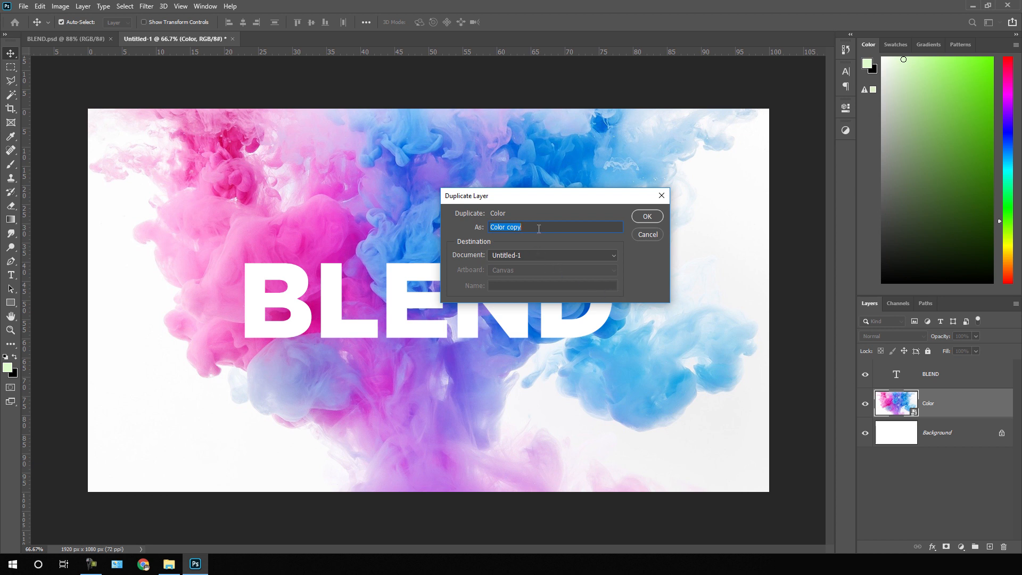
{"action": "type", "text": "Overlay"}
{"action": "left_click", "coordinate": [659, 219]}
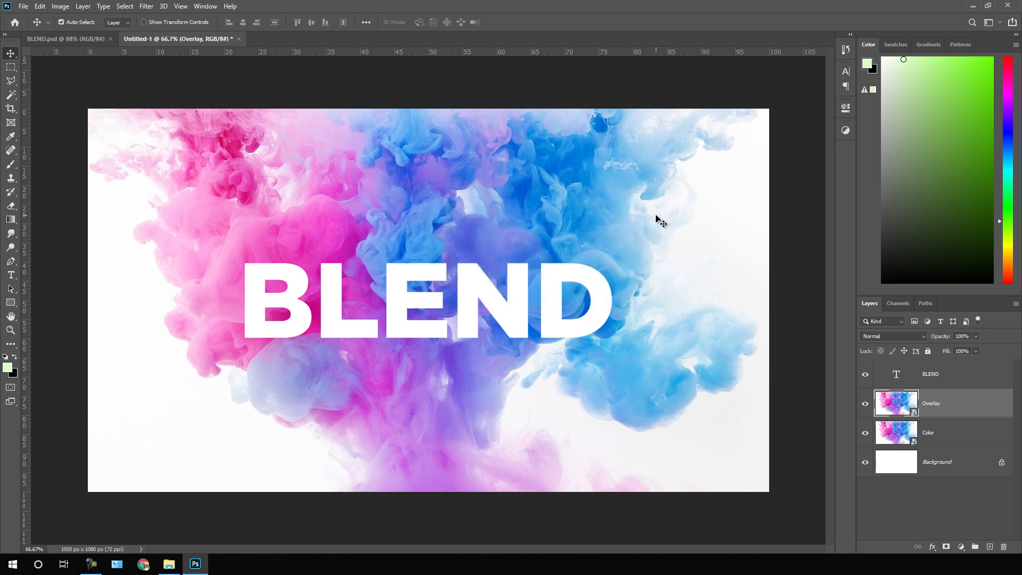
{"action": "left_click_drag", "start_coordinate": [954, 409], "coordinate": [949, 367]}
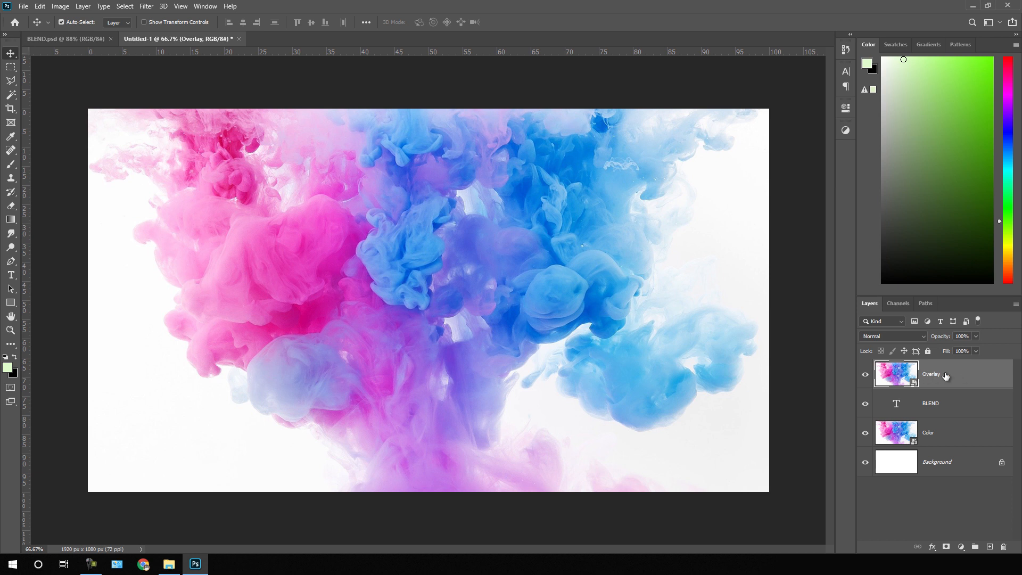
Add a layer mask to the Overlay layer, with white (ffffff) as the foreground color and black (000000) as the background color.
{"action": "left_click", "coordinate": [946, 547]}
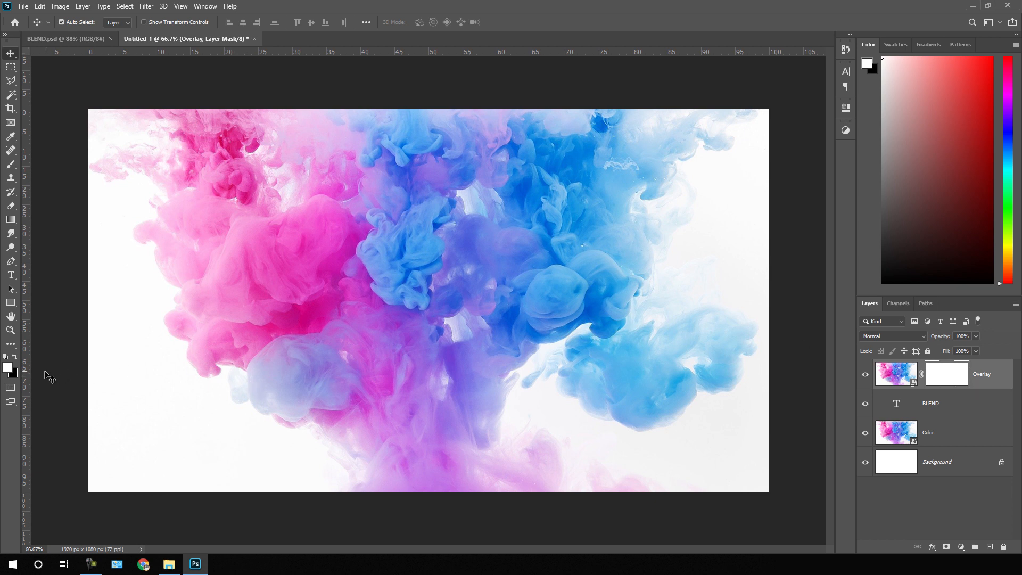
{"action": "left_click", "coordinate": [8, 367]}
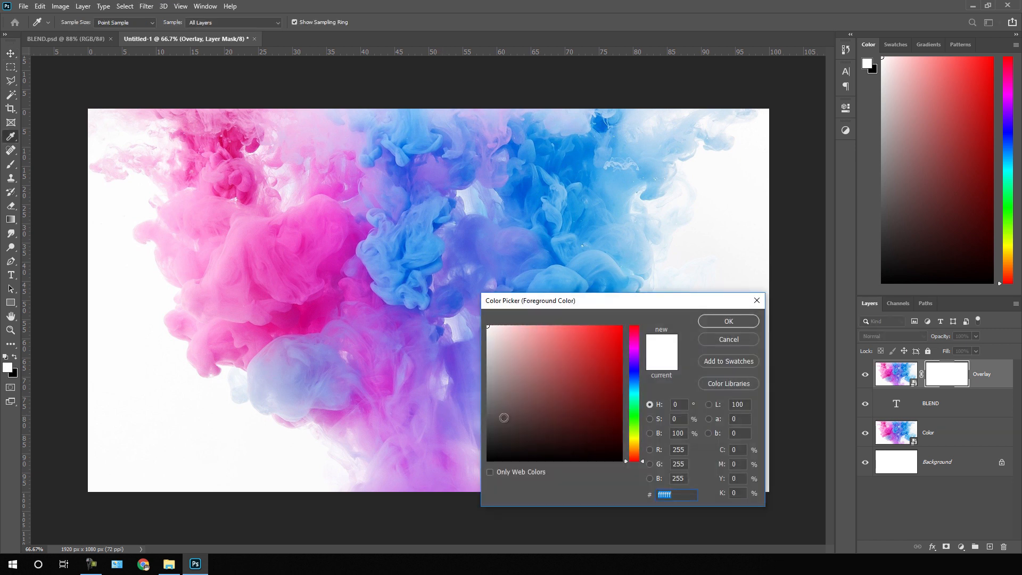
{"action": "left_click_drag", "start_coordinate": [509, 372], "coordinate": [451, 313]}
{"action": "left_click", "coordinate": [732, 322]}
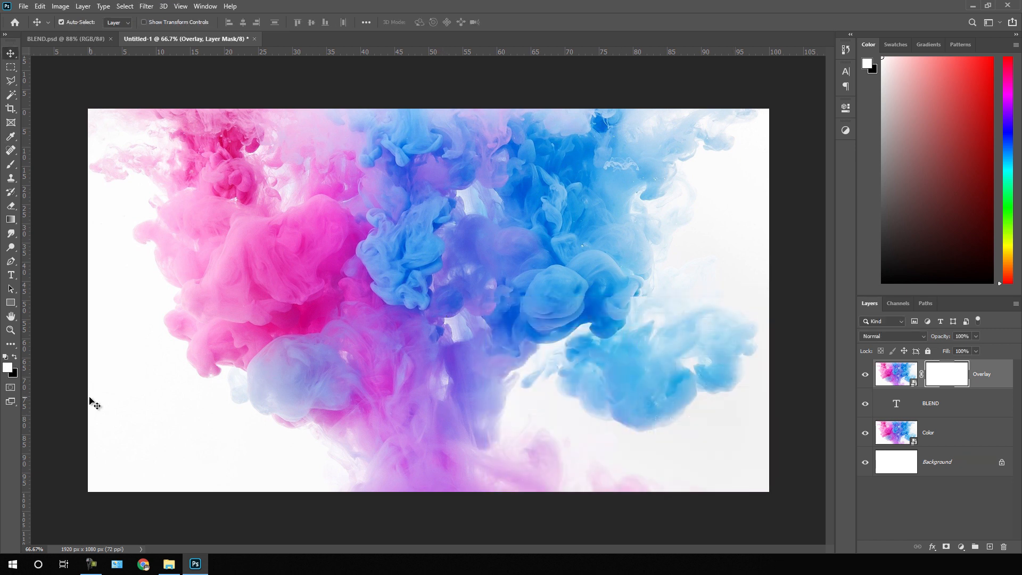
{"action": "left_click", "coordinate": [13, 375]}
{"action": "mouse_move", "coordinate": [533, 403]}
{"action": "left_mouse_down"}
{"action": "mouse_move", "coordinate": [460, 452]}
{"action": "mouse_move", "coordinate": [449, 418]}
{"action": "mouse_move", "coordinate": [402, 467]}
{"action": "left_mouse_up"}
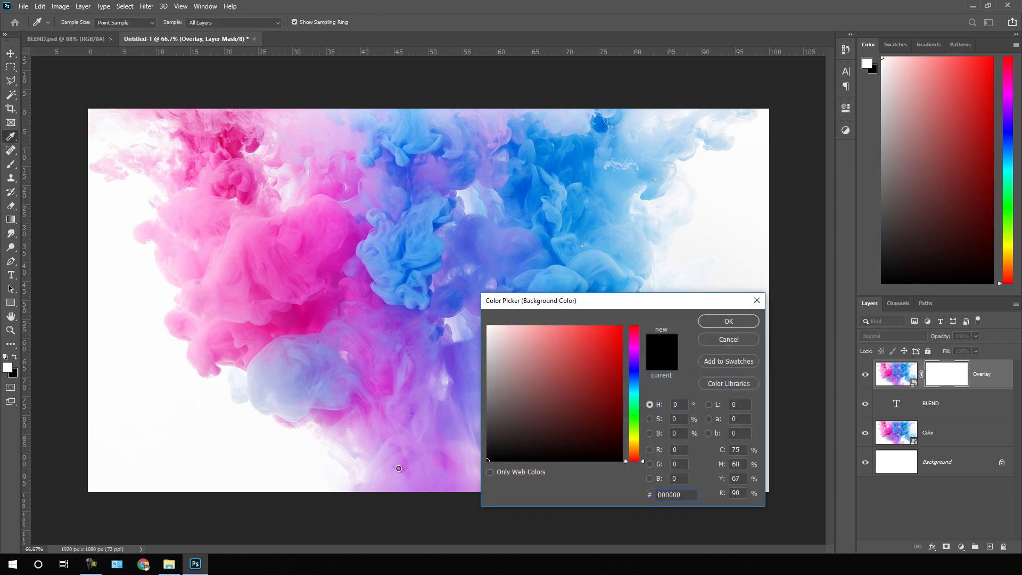
{"action": "left_click", "coordinate": [710, 321]}
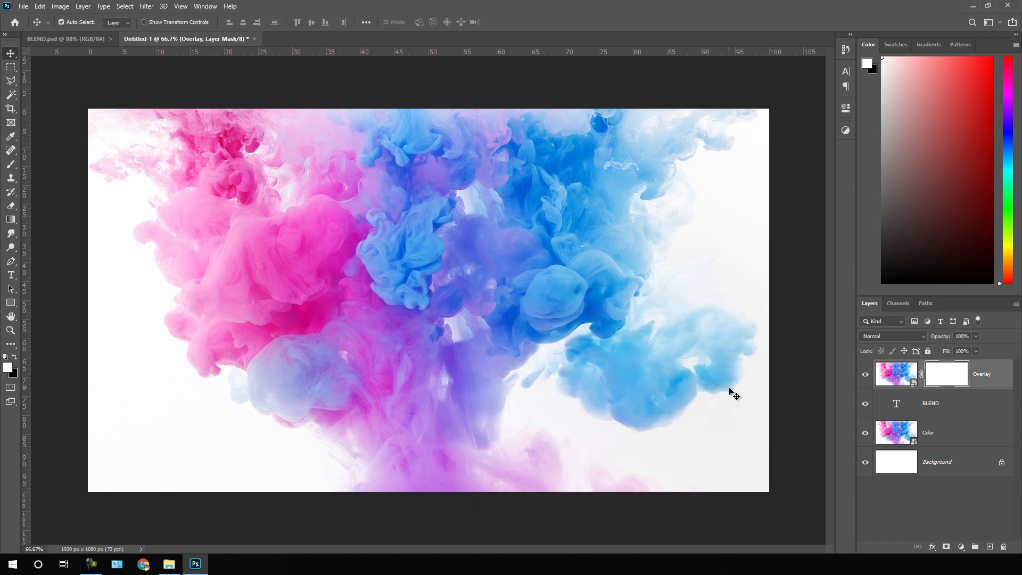
Invert the Overlay layer's mask to black so the layer is hidden.
{"action": "key", "text": "ctrl"}
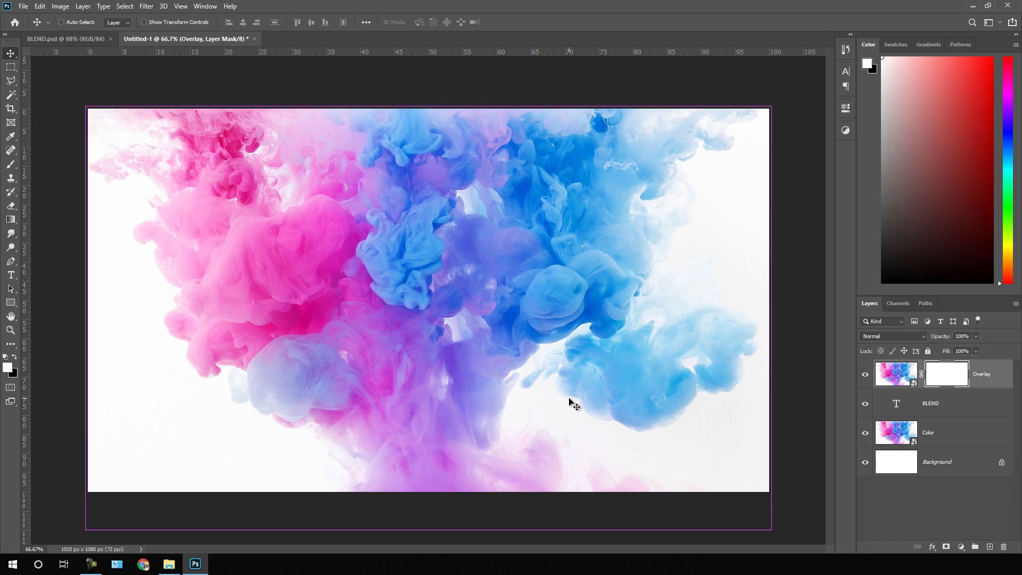
{"action": "key", "text": "ctrl+i"}
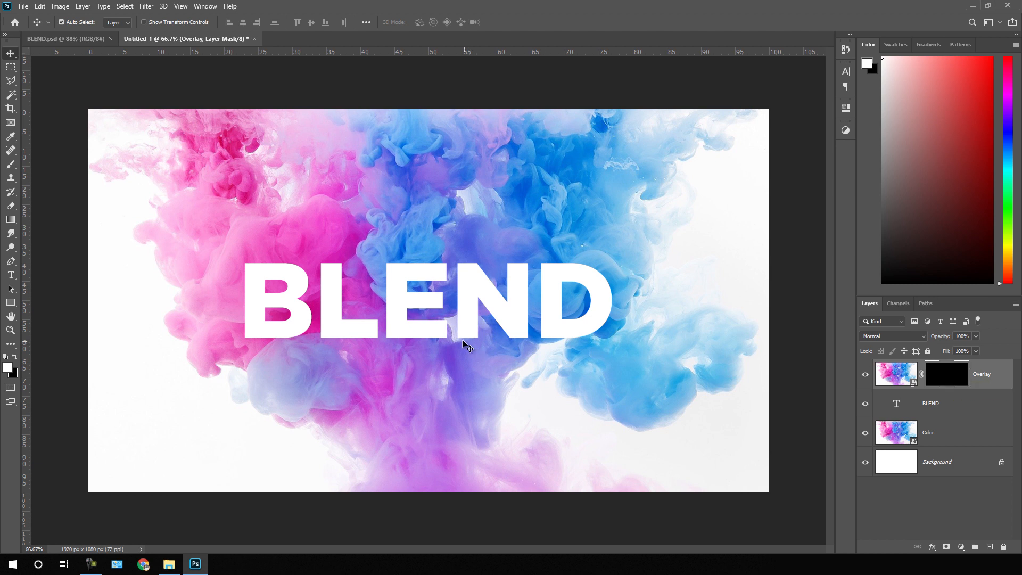
Set up the Brush tool with the Soft Round brush at 77 px size and 0% hardness.
{"action": "left_click", "coordinate": [11, 167]}
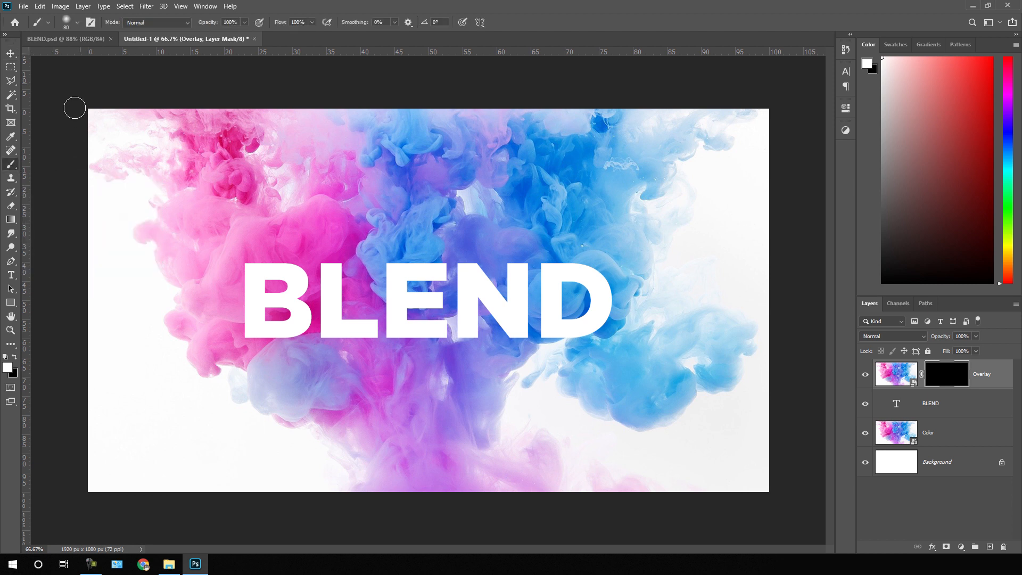
{"action": "left_click", "coordinate": [78, 22]}
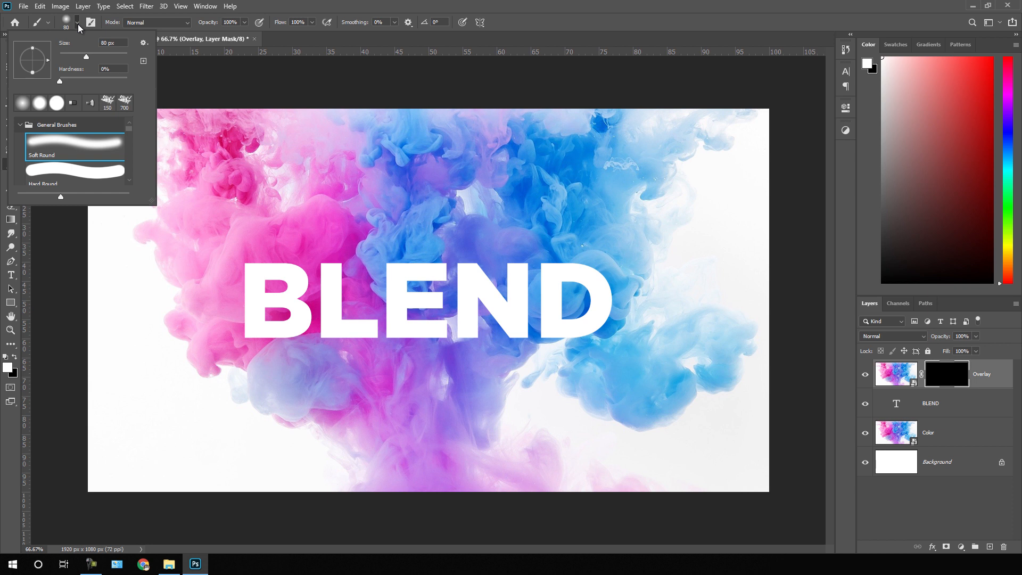
{"action": "double_click", "coordinate": [70, 142]}
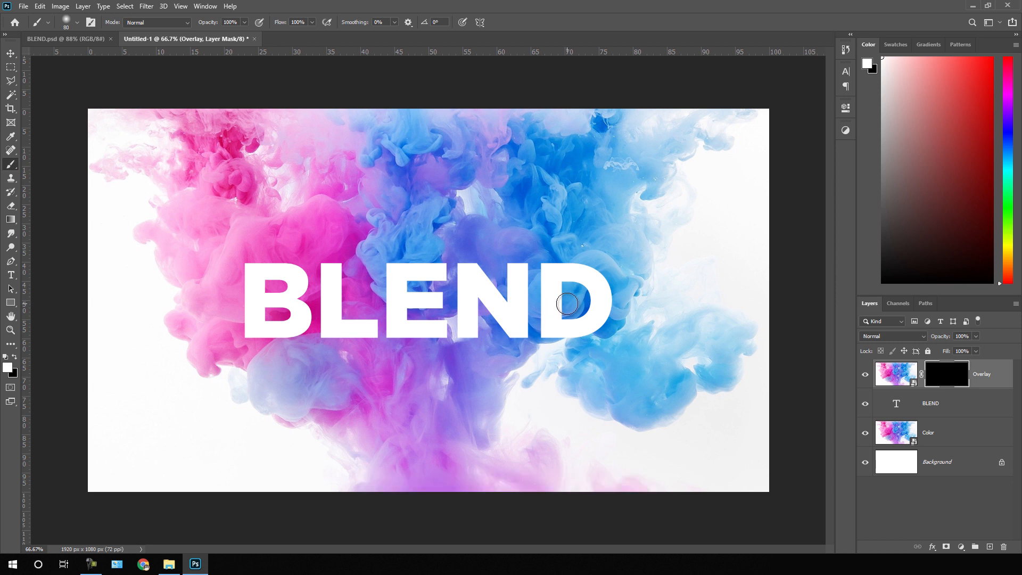
{"action": "left_click", "coordinate": [77, 24]}
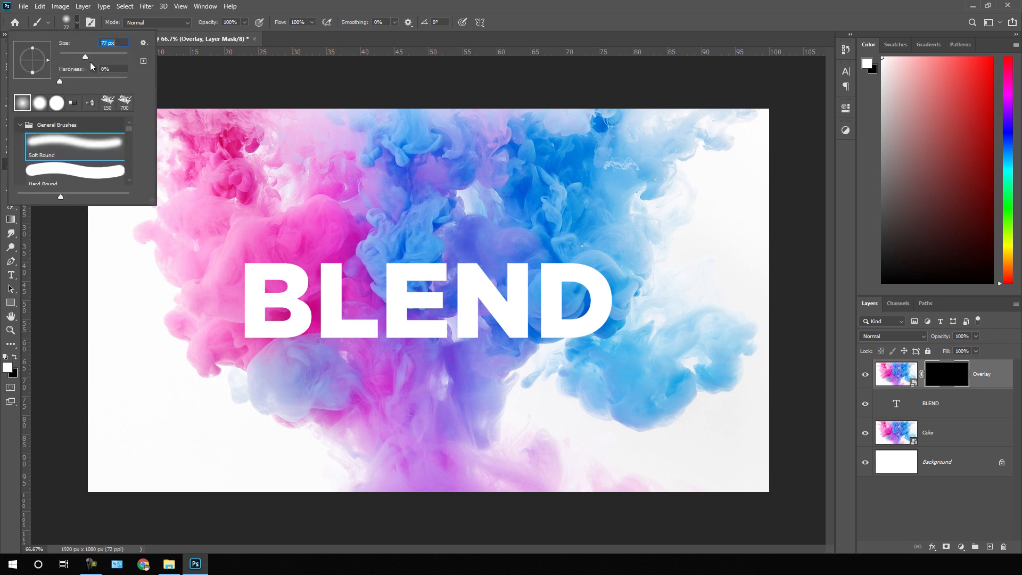
{"action": "left_click", "coordinate": [78, 26]}
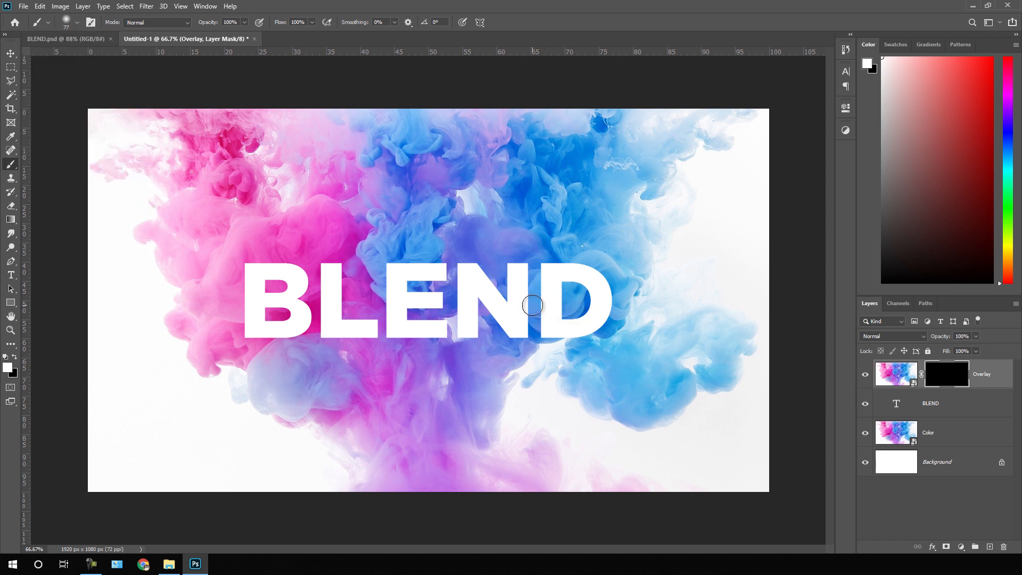
Lower the BLEND text layer's opacity to 50% so the clouds behind the letters show through.
{"action": "left_click", "coordinate": [944, 411]}
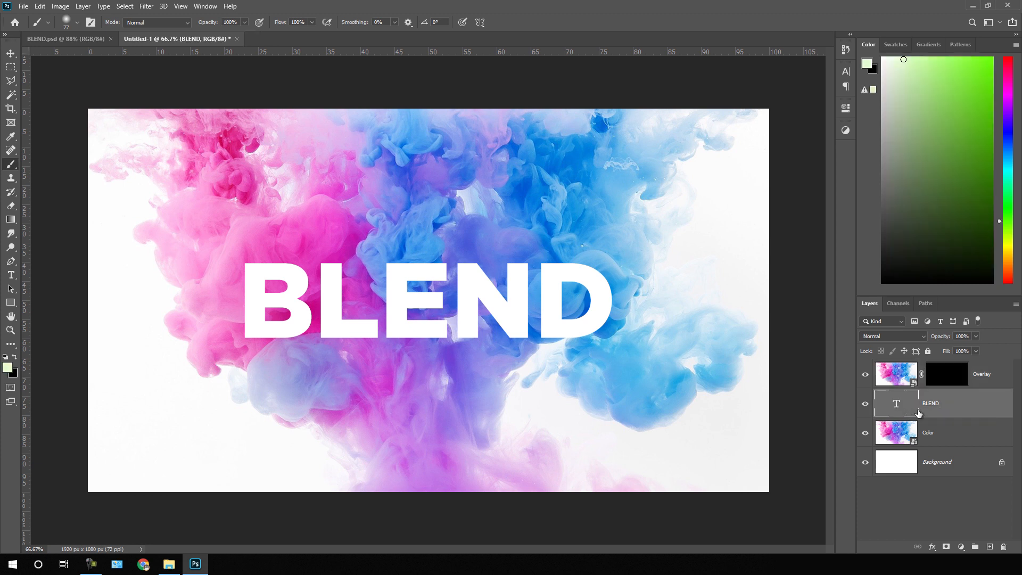
{"action": "left_click", "coordinate": [977, 338]}
{"action": "left_click_drag", "start_coordinate": [967, 352], "coordinate": [953, 353]}
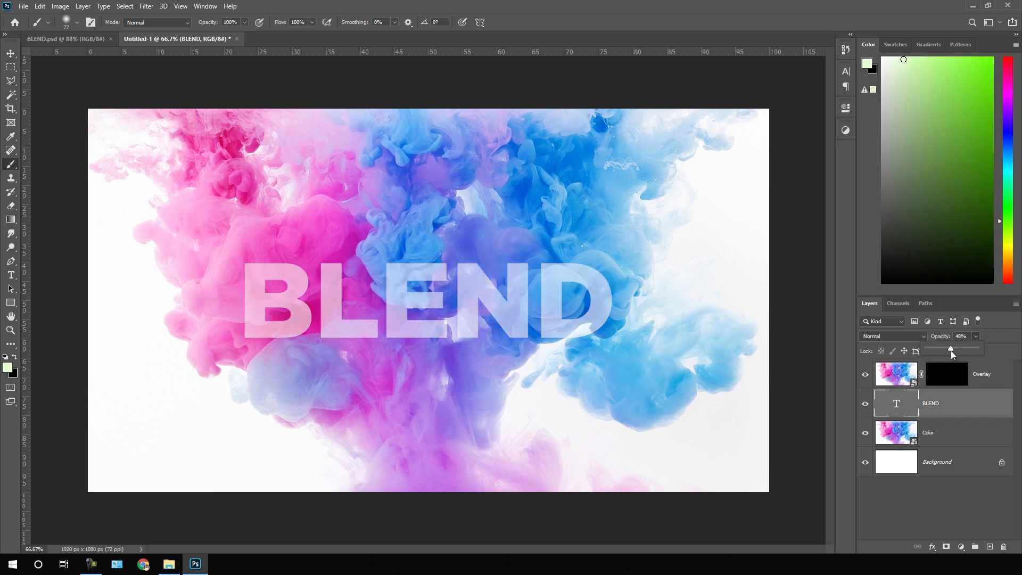
{"action": "left_click", "coordinate": [989, 349]}
Paint white on the Overlay layer's mask over the inner left part of the letter D to bring the blue cloud forward.
{"action": "left_click", "coordinate": [953, 379]}
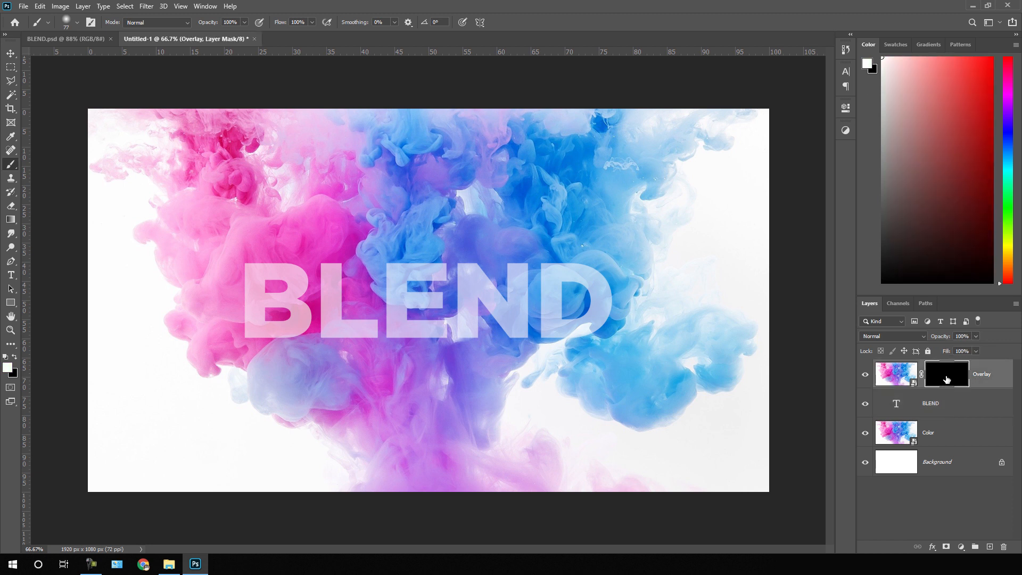
{"action": "scroll", "coordinate": [575, 297], "scroll_direction": "up", "scroll_amount": 5}
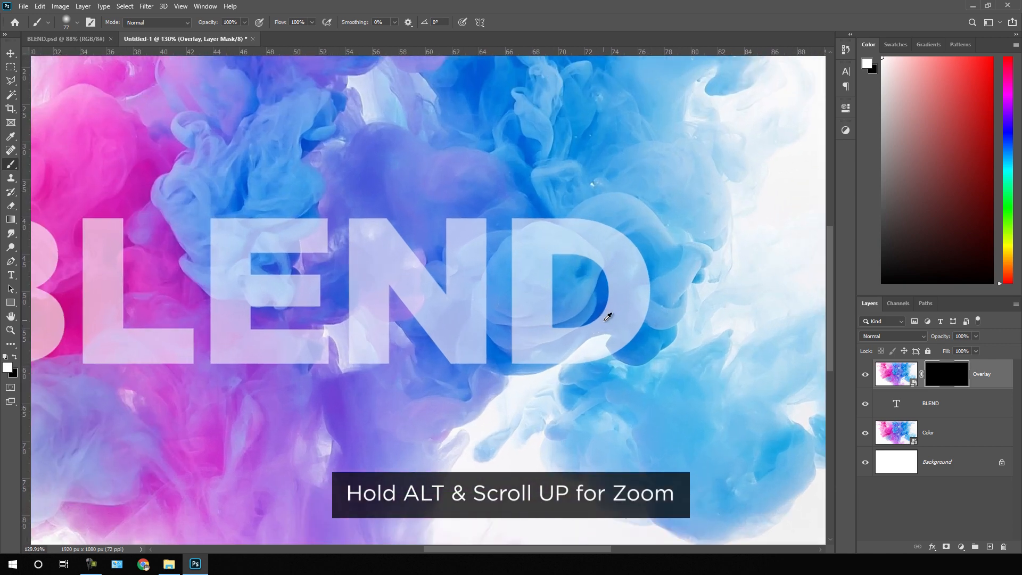
{"action": "scroll", "coordinate": [605, 315], "scroll_direction": "up", "scroll_amount": 1, "text": "alt"}
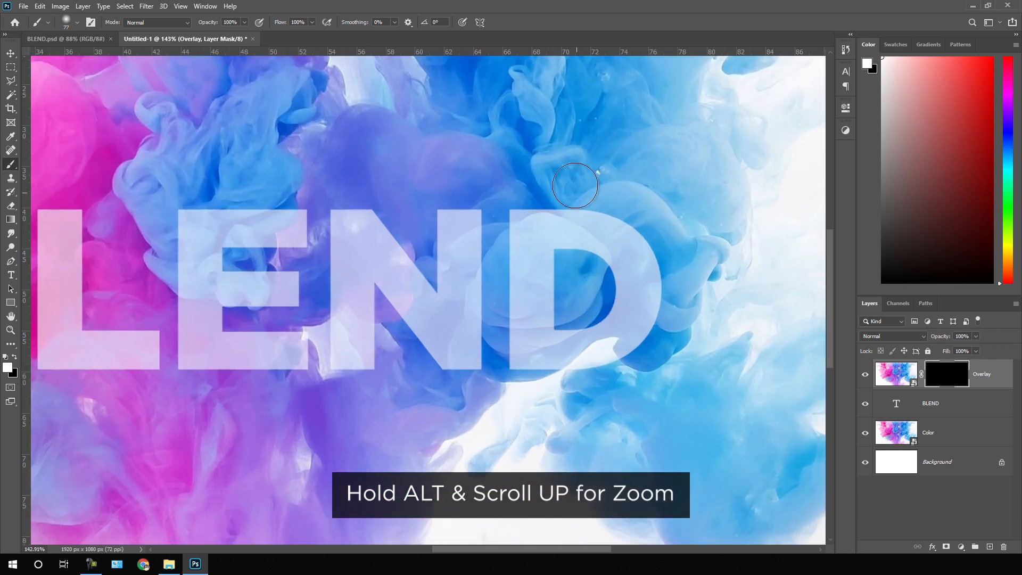
{"action": "scroll", "coordinate": [566, 303], "scroll_direction": "up", "scroll_amount": 2, "text": "alt"}
{"action": "mouse_move", "coordinate": [566, 302]}
{"action": "left_mouse_down"}
{"action": "mouse_move", "coordinate": [498, 316]}
{"action": "mouse_move", "coordinate": [539, 308]}
{"action": "mouse_move", "coordinate": [511, 301]}
{"action": "mouse_move", "coordinate": [555, 286]}
{"action": "mouse_move", "coordinate": [520, 298]}
{"action": "mouse_move", "coordinate": [532, 320]}
{"action": "mouse_move", "coordinate": [509, 336]}
{"action": "mouse_move", "coordinate": [564, 313]}
{"action": "mouse_move", "coordinate": [499, 342]}
{"action": "mouse_move", "coordinate": [567, 314]}
{"action": "mouse_move", "coordinate": [564, 299]}
{"action": "mouse_move", "coordinate": [547, 324]}
{"action": "mouse_move", "coordinate": [584, 291]}
{"action": "left_mouse_up"}
Paint white on the Overlay mask along the blue cloud over the upper part of the letter E, reducing the brush to 35 px for the edges.
{"action": "left_click_drag", "start_coordinate": [554, 549], "coordinate": [515, 553]}
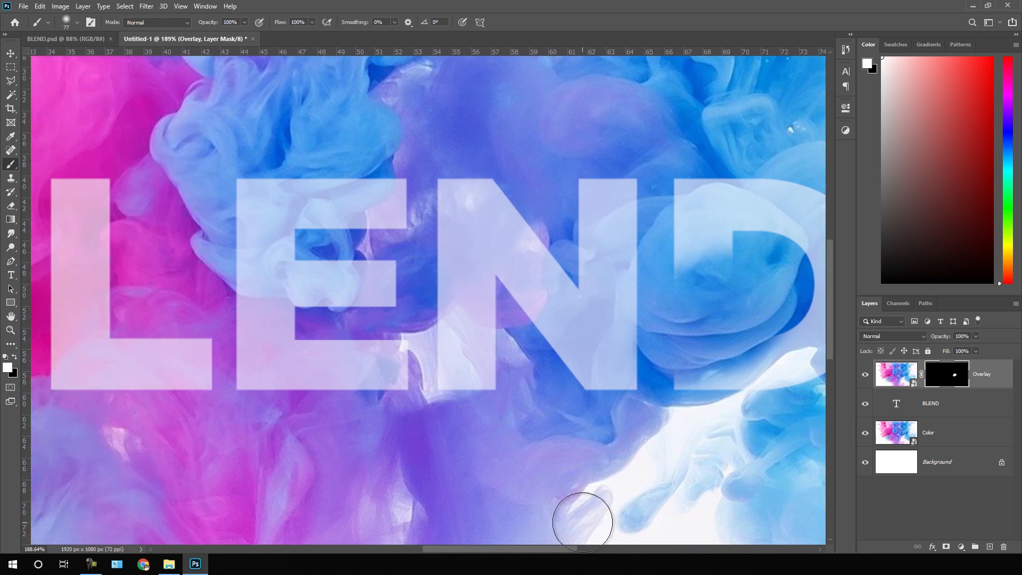
{"action": "left_click_drag", "start_coordinate": [541, 547], "coordinate": [513, 548]}
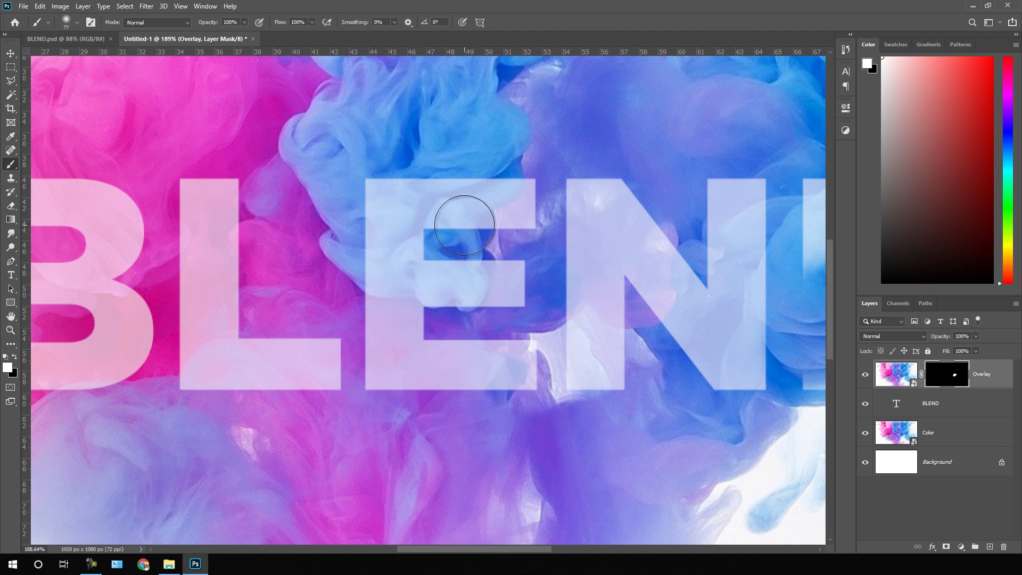
{"action": "mouse_move", "coordinate": [461, 217]}
{"action": "left_mouse_down"}
{"action": "mouse_move", "coordinate": [426, 180]}
{"action": "mouse_move", "coordinate": [443, 203]}
{"action": "mouse_move", "coordinate": [421, 193]}
{"action": "mouse_move", "coordinate": [418, 219]}
{"action": "mouse_move", "coordinate": [371, 182]}
{"action": "mouse_move", "coordinate": [415, 217]}
{"action": "mouse_move", "coordinate": [375, 200]}
{"action": "mouse_move", "coordinate": [424, 206]}
{"action": "left_mouse_up"}
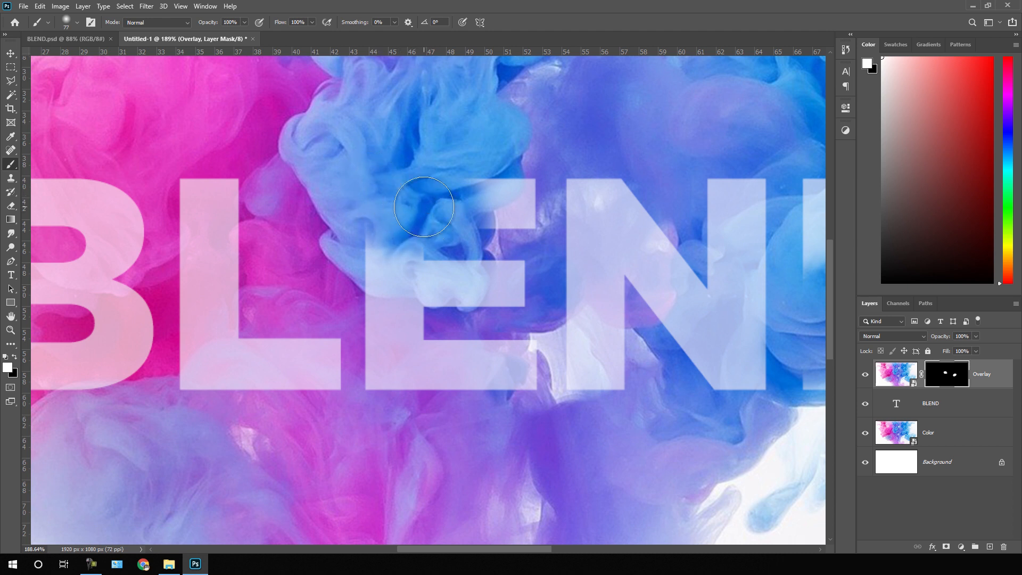
{"action": "key", "text": "bracketleft"}
{"action": "key", "text": "bracketleft"}
{"action": "key", "text": "bracketleft"}
{"action": "key", "text": "bracketleft"}
{"action": "key", "text": "bracketleft"}
{"action": "key", "text": "bracketleft"}
{"action": "left_click_drag", "start_coordinate": [474, 200], "coordinate": [506, 177]}
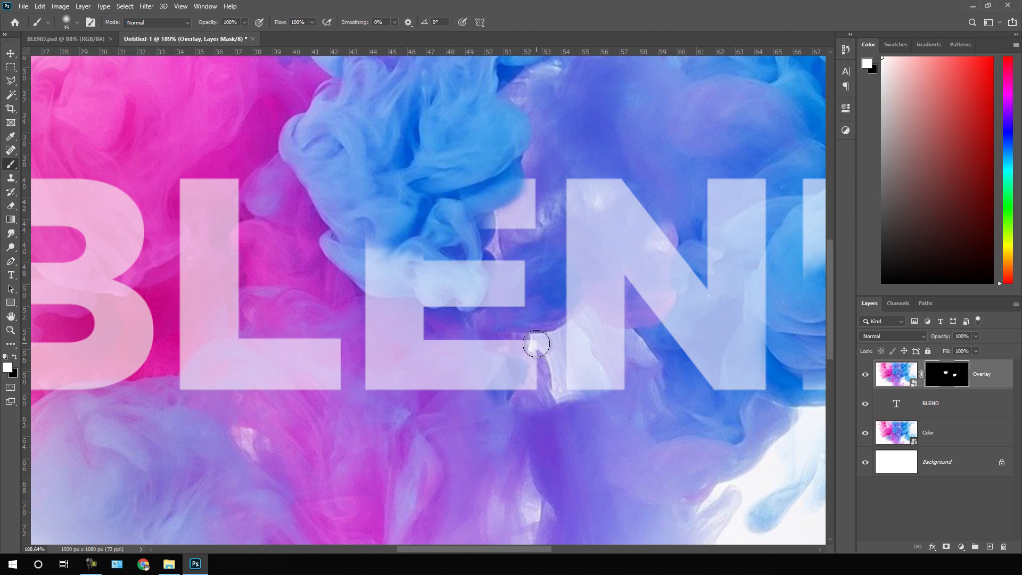
Paint white on the Overlay mask over the upper parts of the letters B and L to bring the pink cloud in front.
{"action": "left_click_drag", "start_coordinate": [492, 546], "coordinate": [427, 548]}
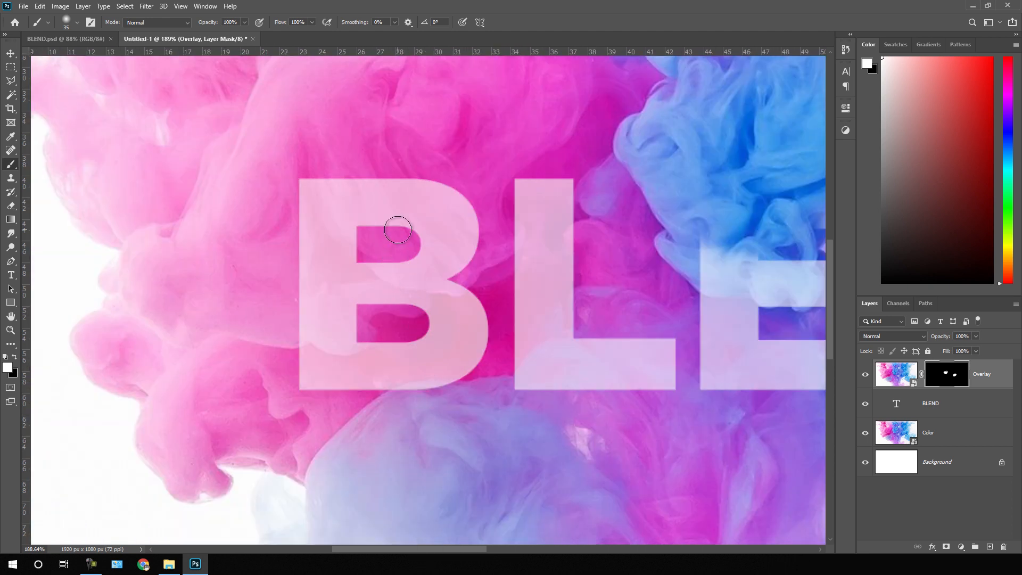
{"action": "mouse_move", "coordinate": [398, 237]}
{"action": "left_mouse_down"}
{"action": "mouse_move", "coordinate": [368, 195]}
{"action": "mouse_move", "coordinate": [396, 241]}
{"action": "mouse_move", "coordinate": [342, 201]}
{"action": "mouse_move", "coordinate": [377, 237]}
{"action": "mouse_move", "coordinate": [352, 229]}
{"action": "mouse_move", "coordinate": [319, 151]}
{"action": "mouse_move", "coordinate": [376, 231]}
{"action": "mouse_move", "coordinate": [331, 196]}
{"action": "mouse_move", "coordinate": [365, 211]}
{"action": "mouse_move", "coordinate": [344, 163]}
{"action": "mouse_move", "coordinate": [394, 241]}
{"action": "mouse_move", "coordinate": [372, 219]}
{"action": "mouse_move", "coordinate": [353, 178]}
{"action": "mouse_move", "coordinate": [418, 267]}
{"action": "mouse_move", "coordinate": [467, 281]}
{"action": "mouse_move", "coordinate": [511, 258]}
{"action": "mouse_move", "coordinate": [501, 248]}
{"action": "mouse_move", "coordinate": [512, 230]}
{"action": "mouse_move", "coordinate": [536, 242]}
{"action": "mouse_move", "coordinate": [595, 231]}
{"action": "mouse_move", "coordinate": [517, 238]}
{"action": "mouse_move", "coordinate": [532, 244]}
{"action": "mouse_move", "coordinate": [579, 239]}
{"action": "left_mouse_up"}
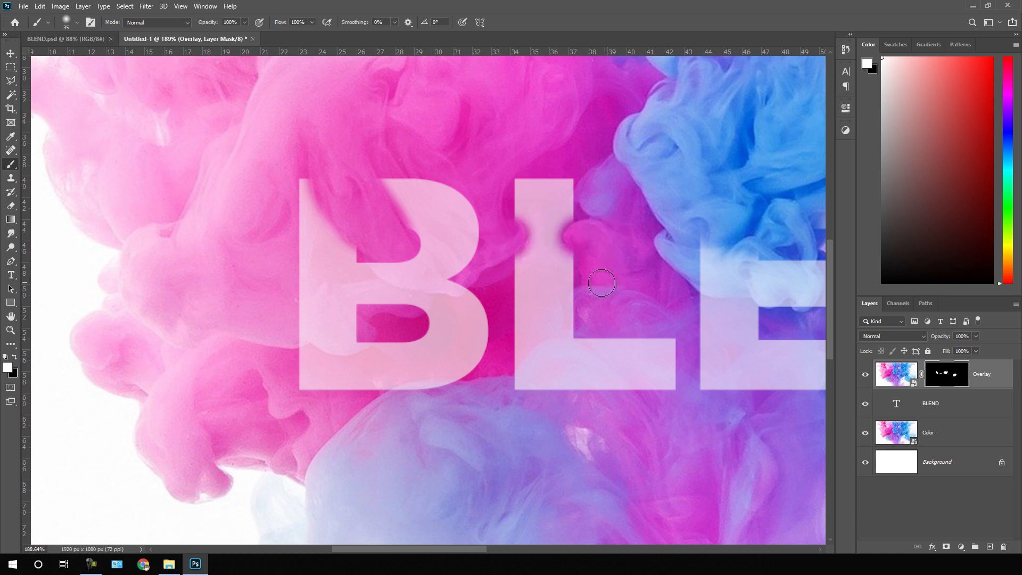
{"action": "scroll", "coordinate": [548, 280], "scroll_direction": "down", "scroll_amount": 5}
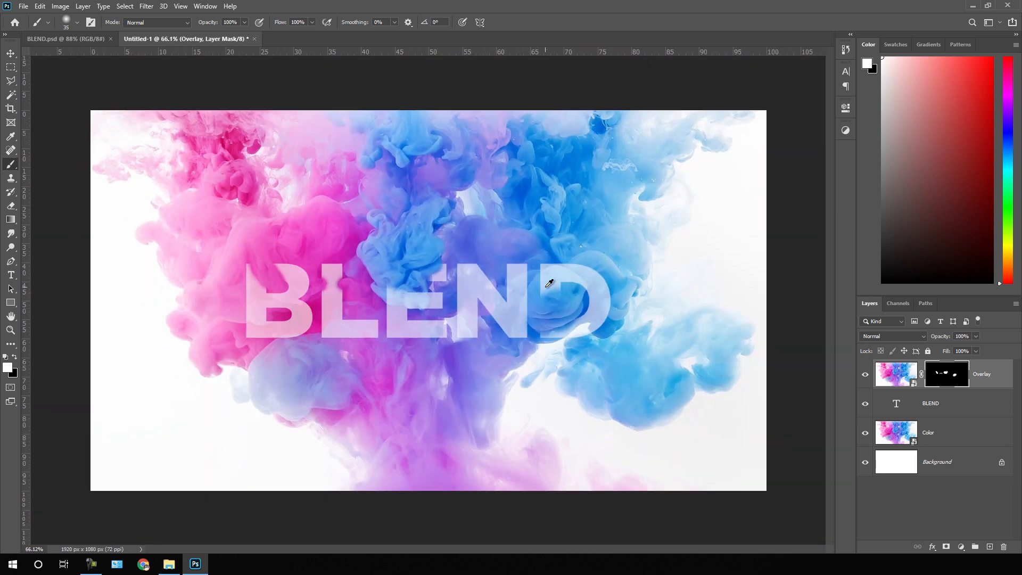
{"action": "scroll", "coordinate": [549, 283], "scroll_direction": "up", "scroll_amount": 1}
Set the BLEND text layer's opacity to 100% and deselect the layers.
{"action": "left_click", "coordinate": [935, 411]}
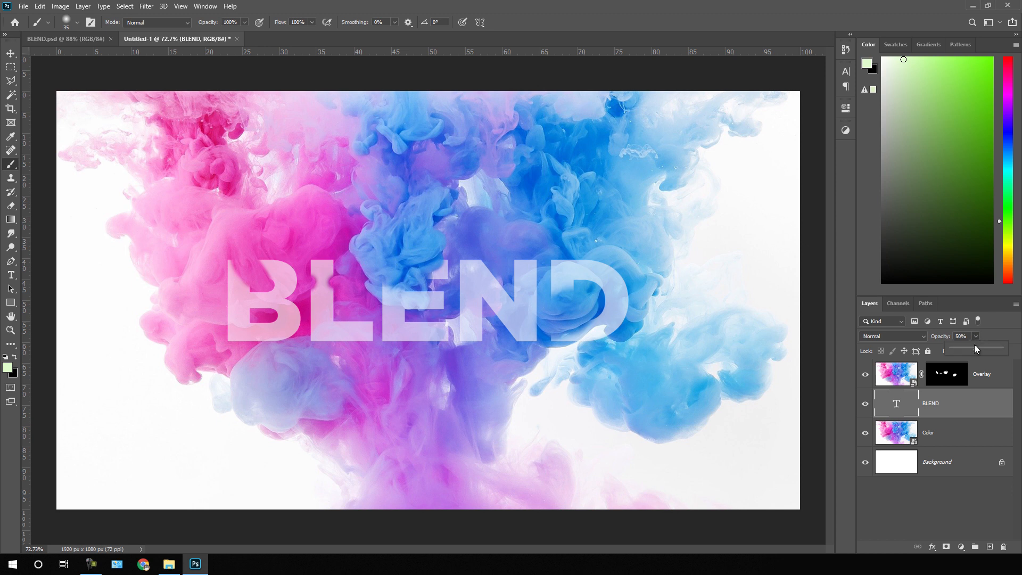
{"action": "left_click_drag", "start_coordinate": [976, 349], "coordinate": [1010, 356]}
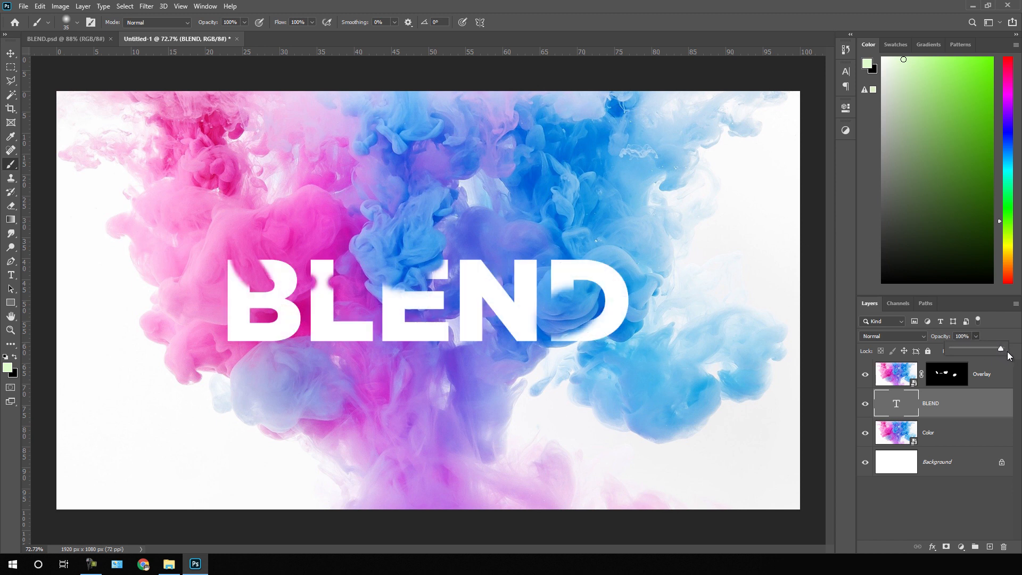
{"action": "left_click", "coordinate": [947, 493]}
{"action": "left_click", "coordinate": [947, 494]}
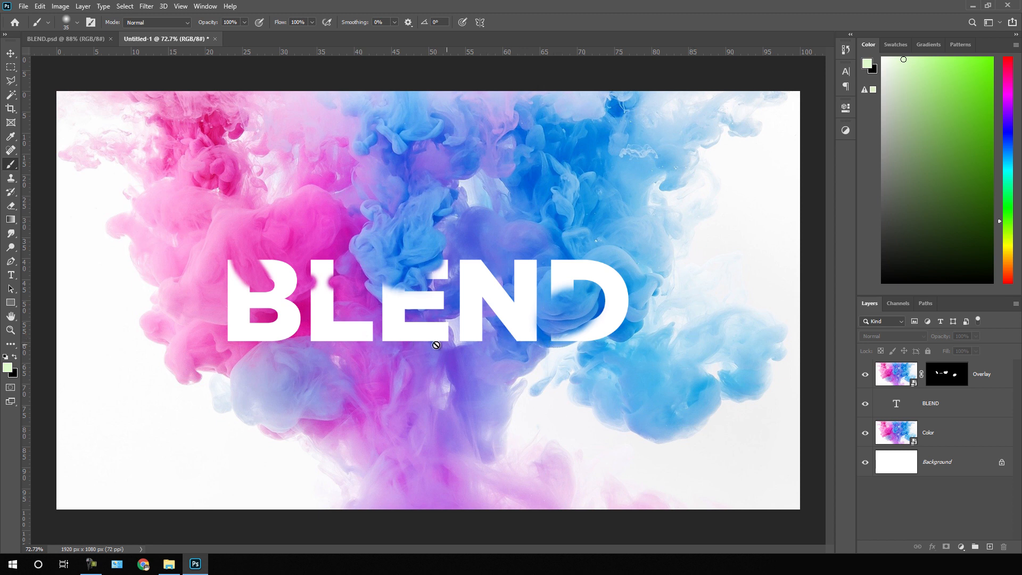
Add a Multiply drop shadow to the BLEND layer with 30% opacity, 90° angle, 20 px distance, 0% spread and 50 px size, and deselect the layer.
{"action": "left_click", "coordinate": [937, 406]}
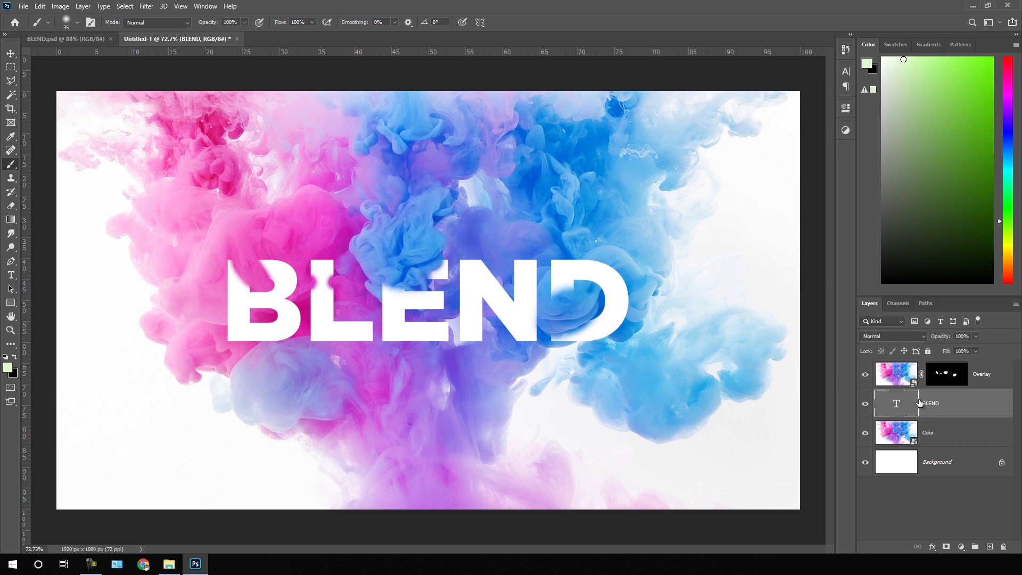
{"action": "left_click", "coordinate": [932, 548]}
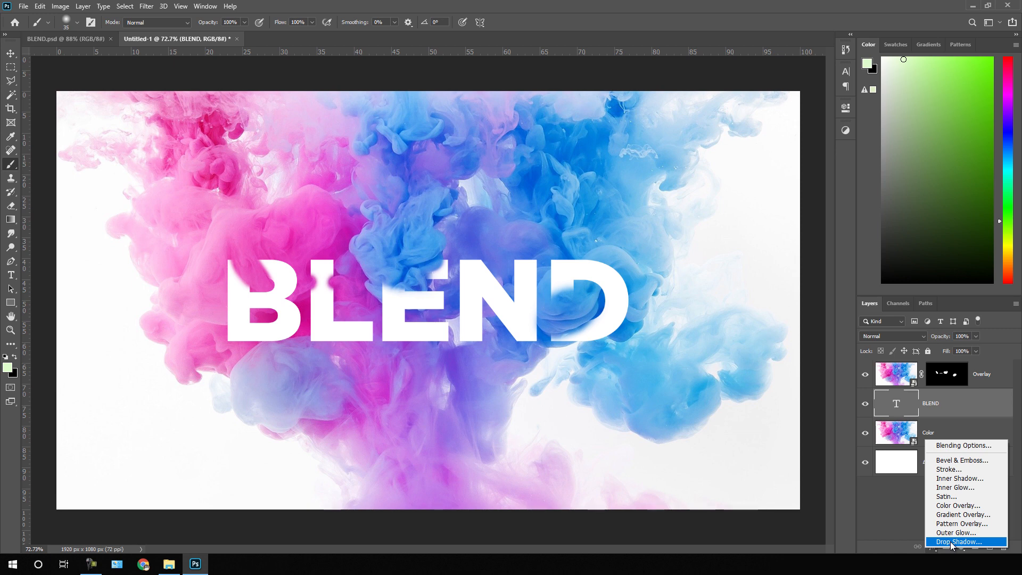
{"action": "left_click", "coordinate": [951, 543]}
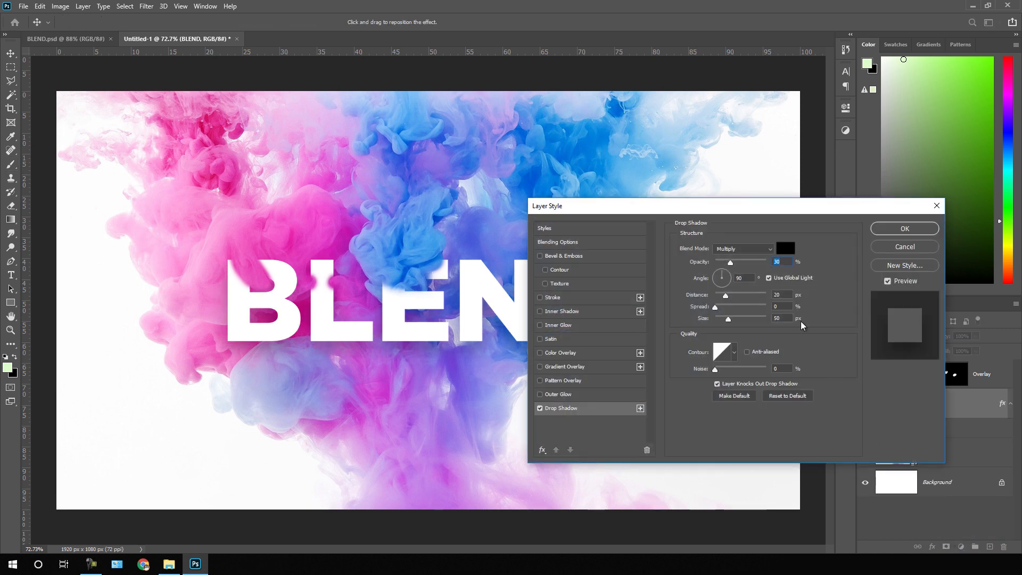
{"action": "left_click_drag", "start_coordinate": [707, 211], "coordinate": [752, 140]}
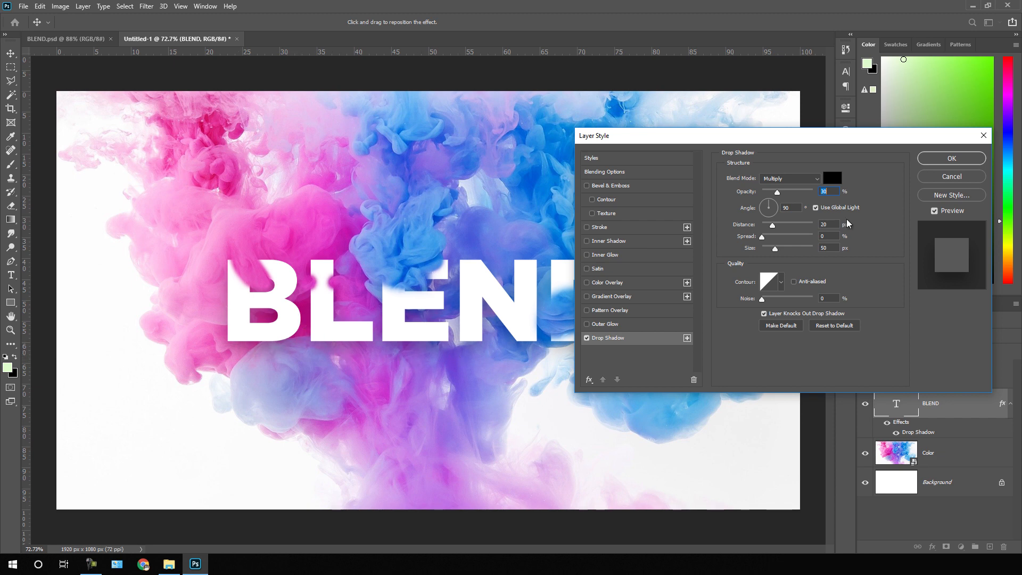
{"action": "left_click", "coordinate": [933, 162]}
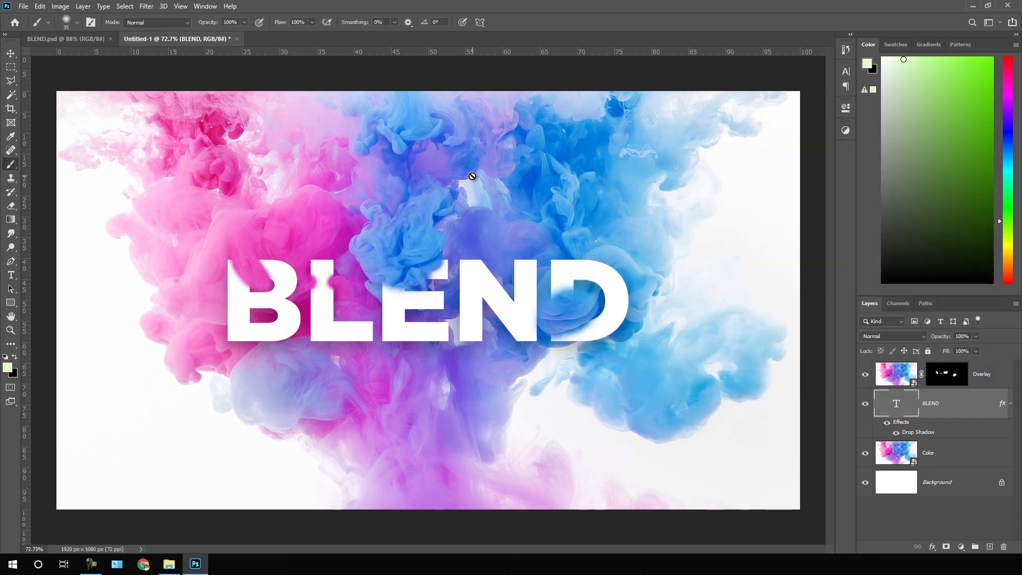
{"action": "left_click", "coordinate": [1010, 404]}
{"action": "left_click", "coordinate": [947, 514]}
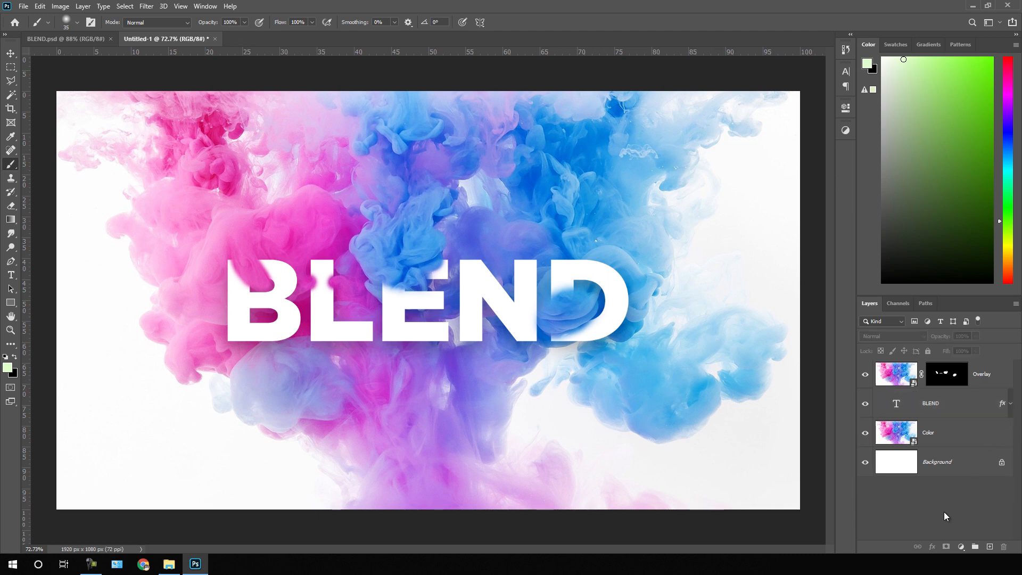
Crop the canvas evenly around its centre at a 16:9 ratio to about 1528 x 860 px and fit it on screen.
{"action": "left_click", "coordinate": [10, 109]}
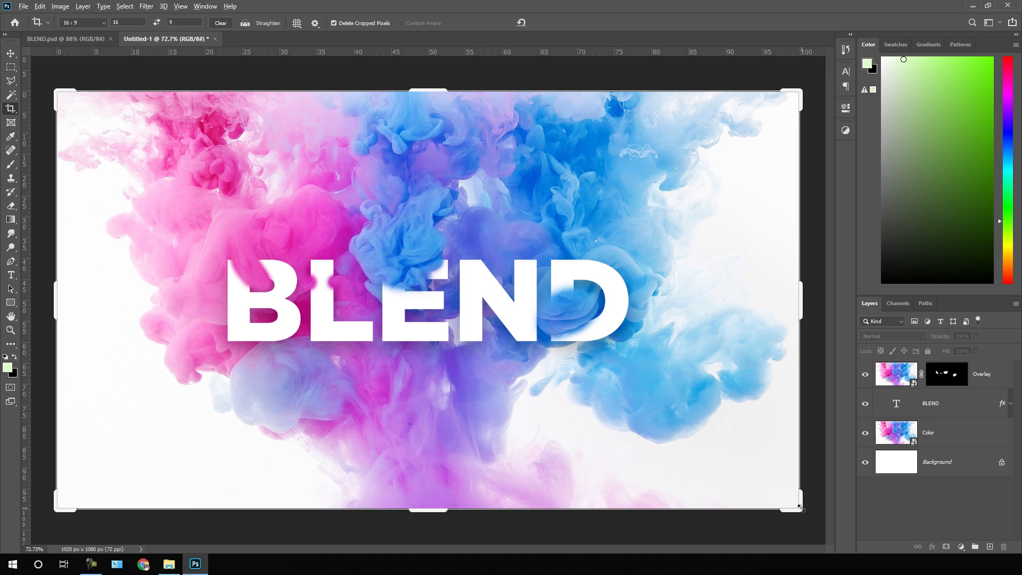
{"action": "left_click_drag", "start_coordinate": [799, 508], "coordinate": [728, 463]}
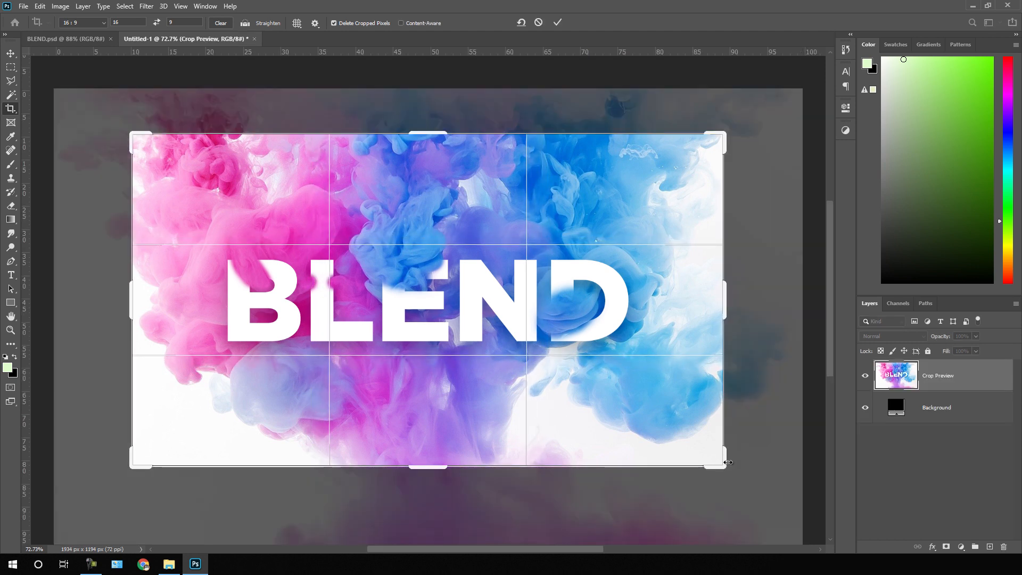
{"action": "key", "text": "Return"}
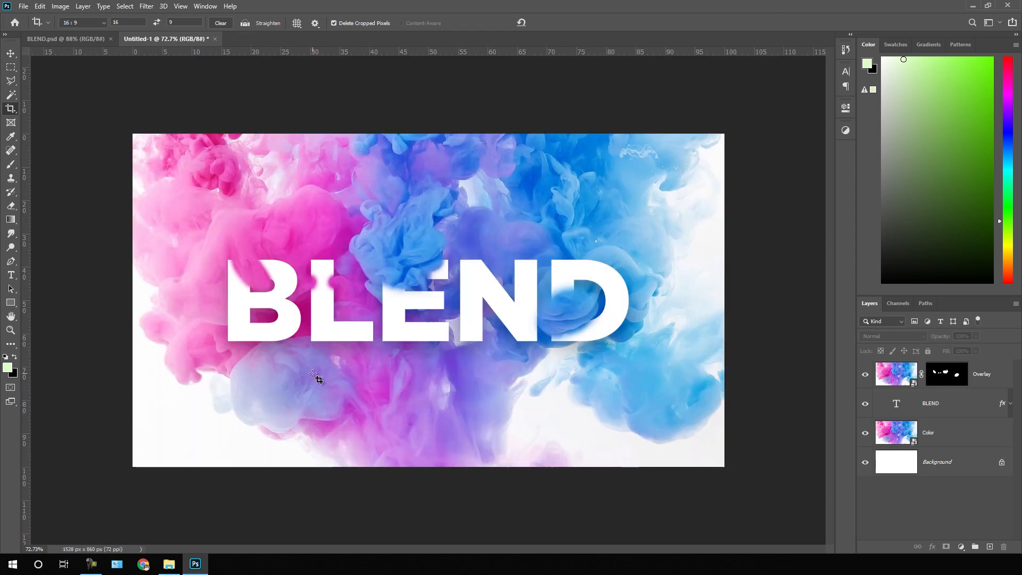
{"action": "key", "text": "ctrl+0"}
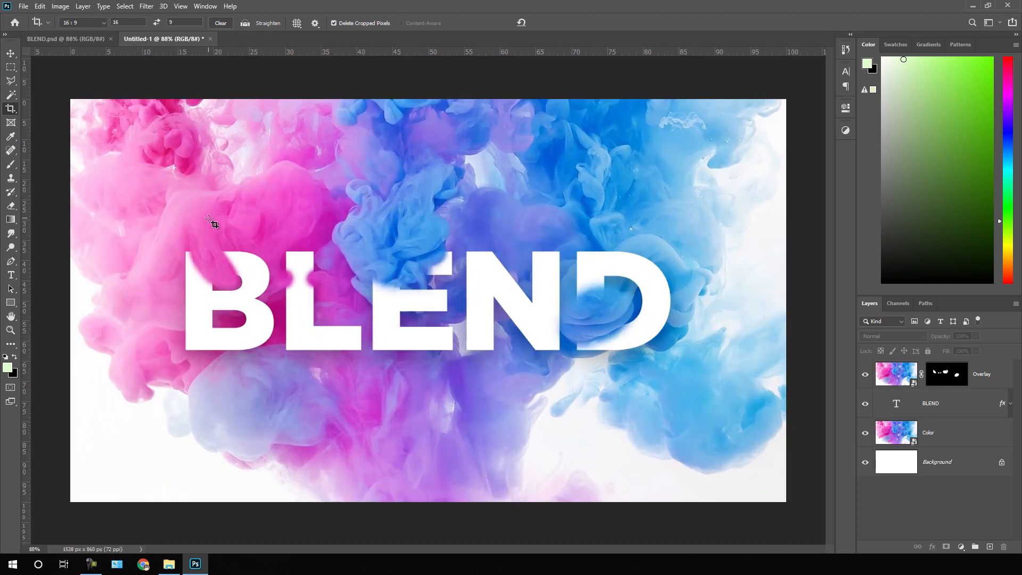
Add a Brightness/Contrast adjustment layer above Overlay with contrast at about 26, and deselect the layers.
{"action": "left_click", "coordinate": [11, 53]}
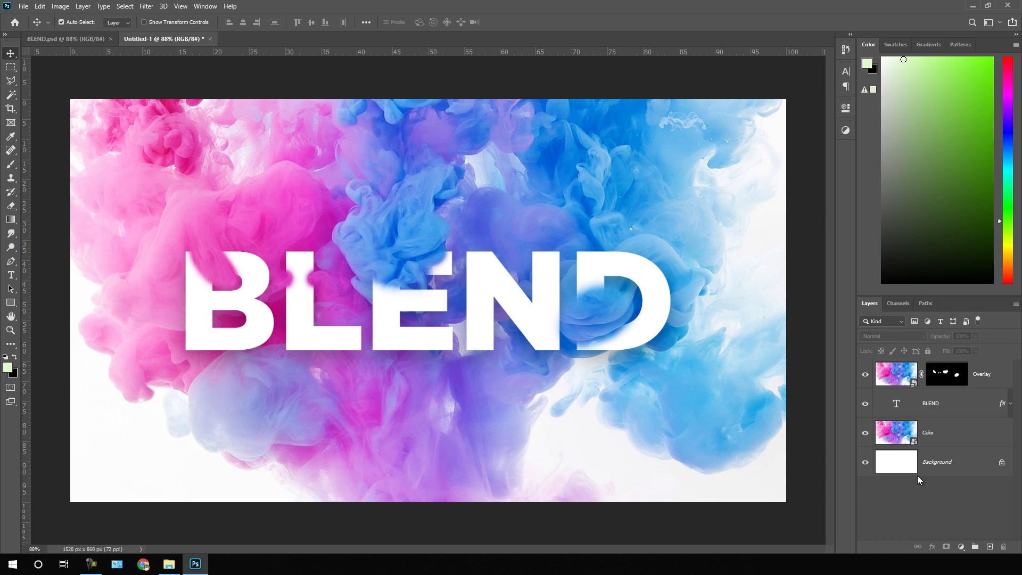
{"action": "left_click", "coordinate": [960, 547]}
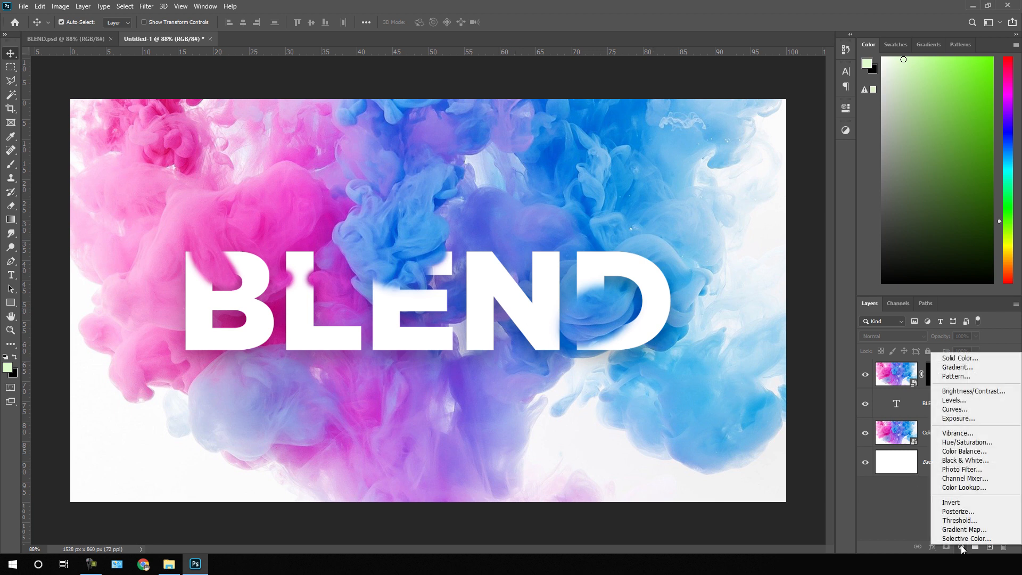
{"action": "left_click", "coordinate": [982, 392]}
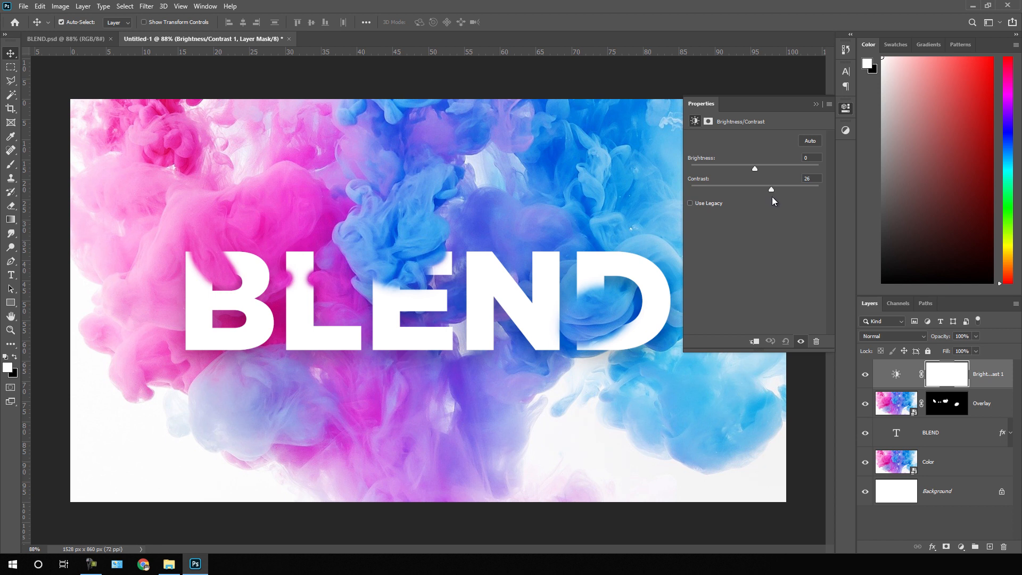
{"action": "left_click_drag", "start_coordinate": [772, 197], "coordinate": [770, 196]}
{"action": "left_click", "coordinate": [852, 110]}
{"action": "left_click", "coordinate": [884, 513]}
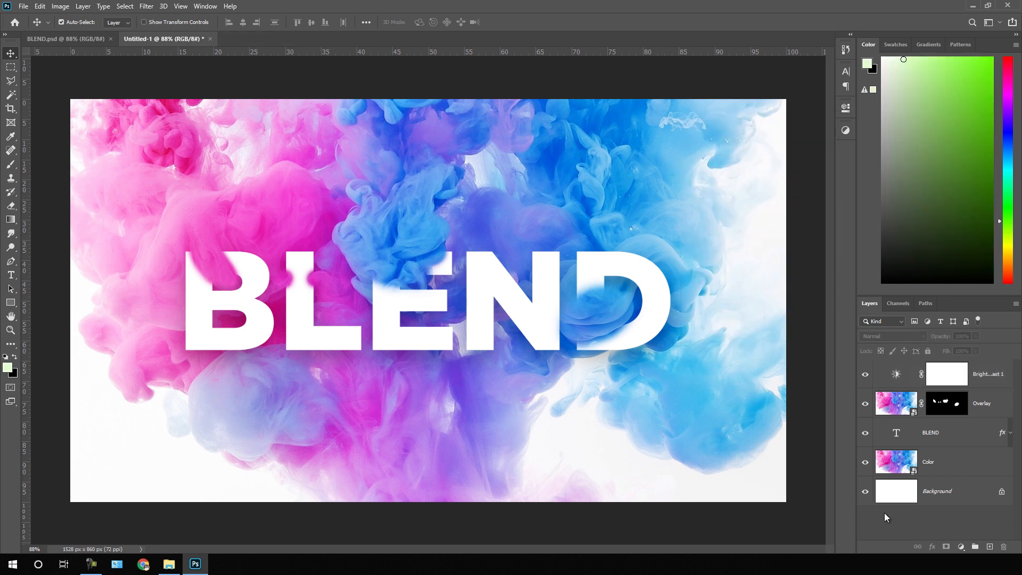